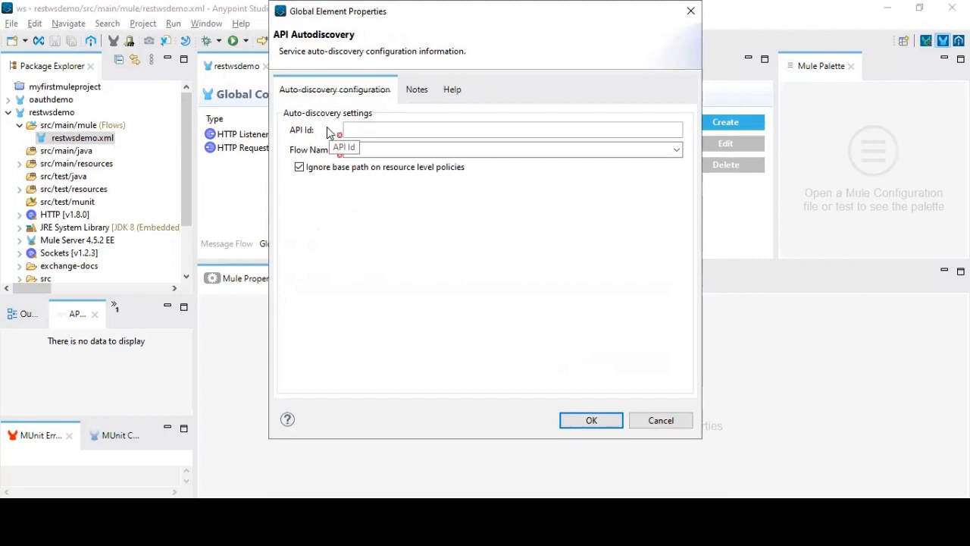
click(675, 154)
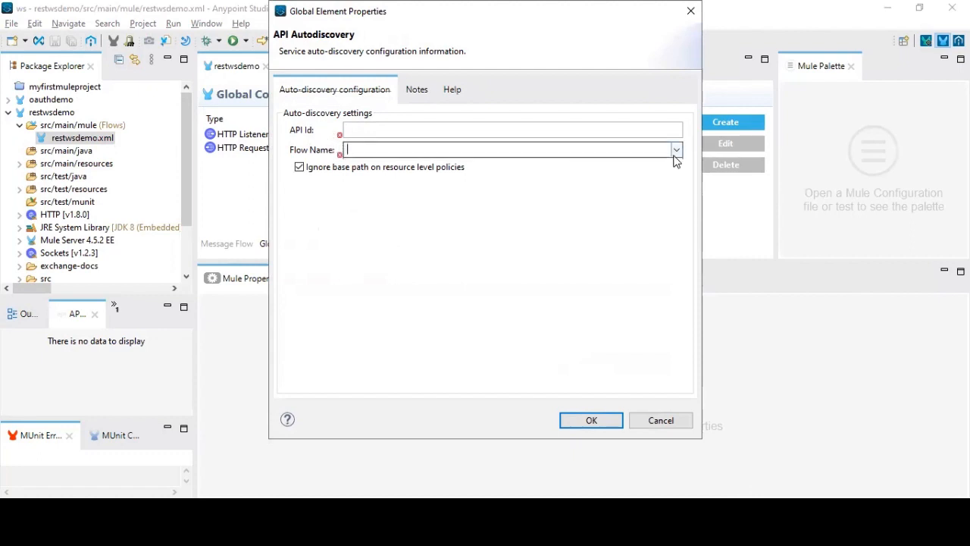
click(675, 157)
click(455, 163)
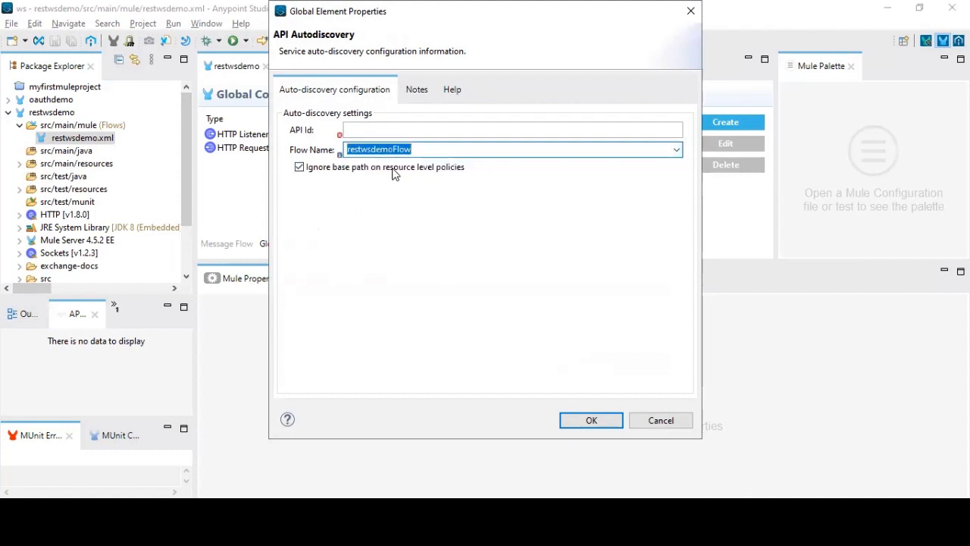
mouse_move(339, 135)
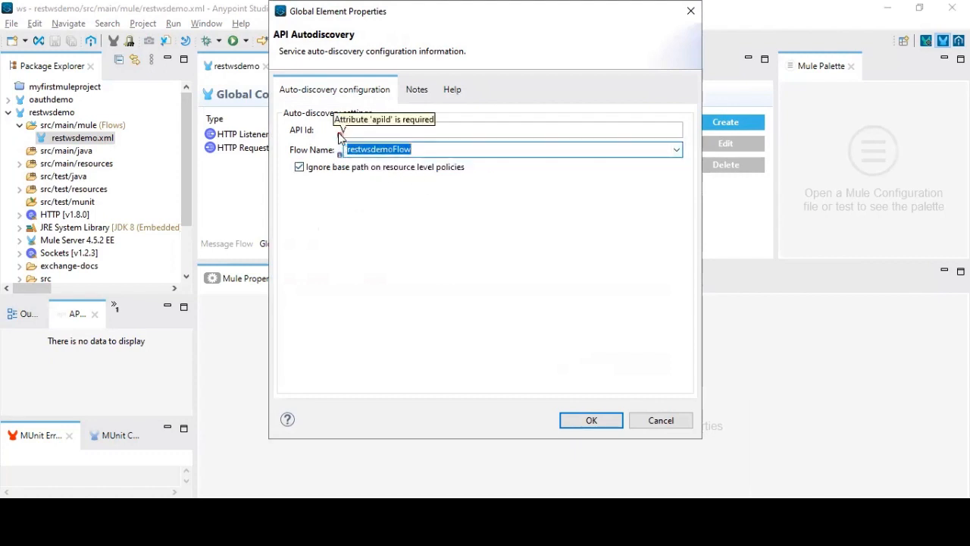
click(659, 420)
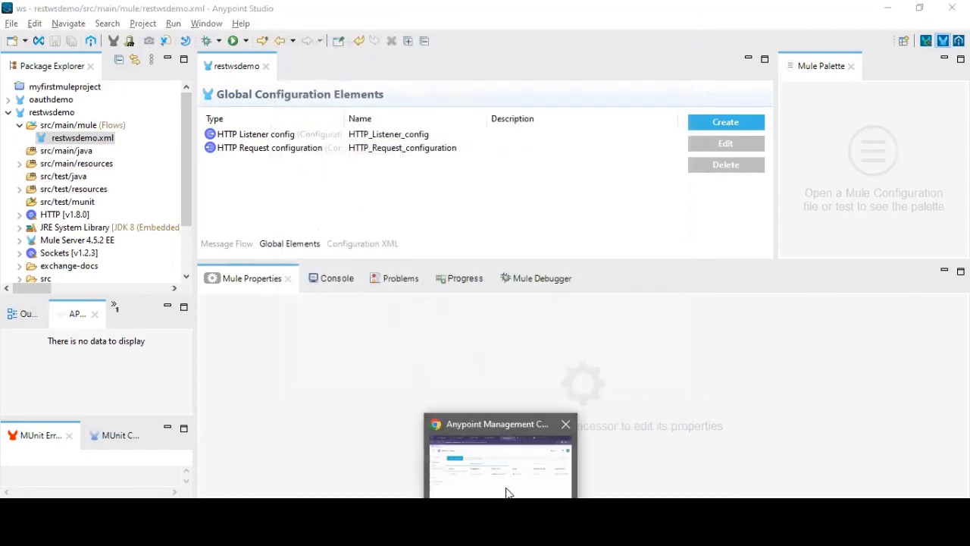
Step: Switch to the browser, dismiss the dependent-instances dialog, and open API Manager in Anypoint Platform
click(888, 9)
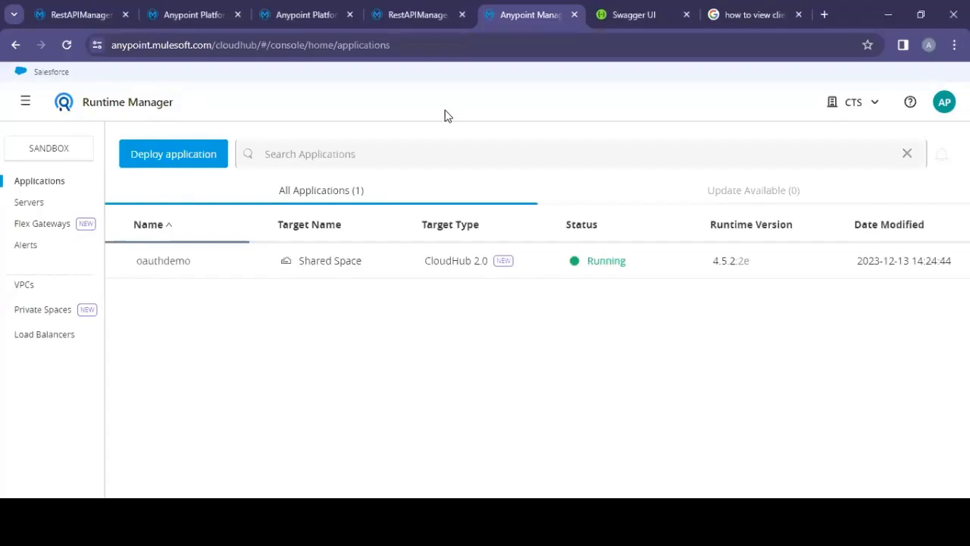
click(65, 13)
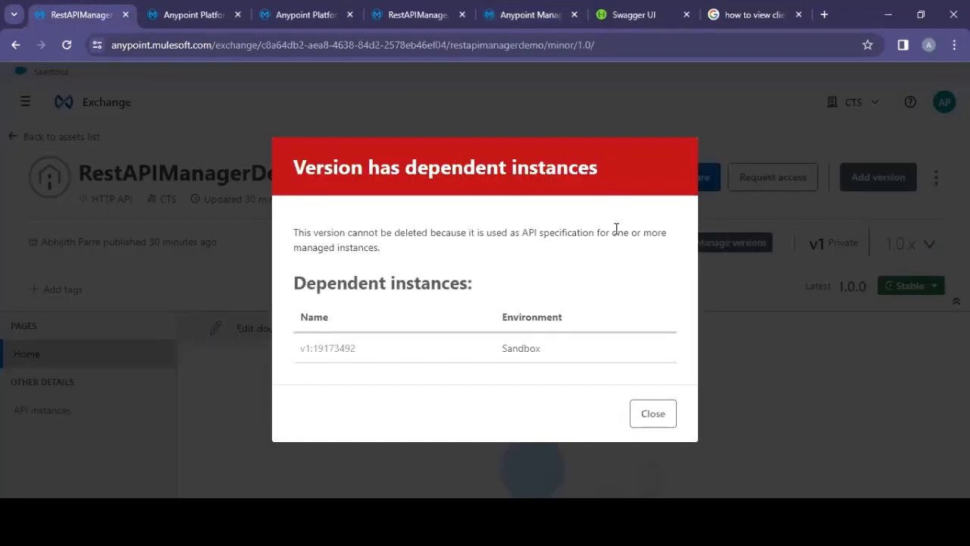
click(653, 415)
click(792, 432)
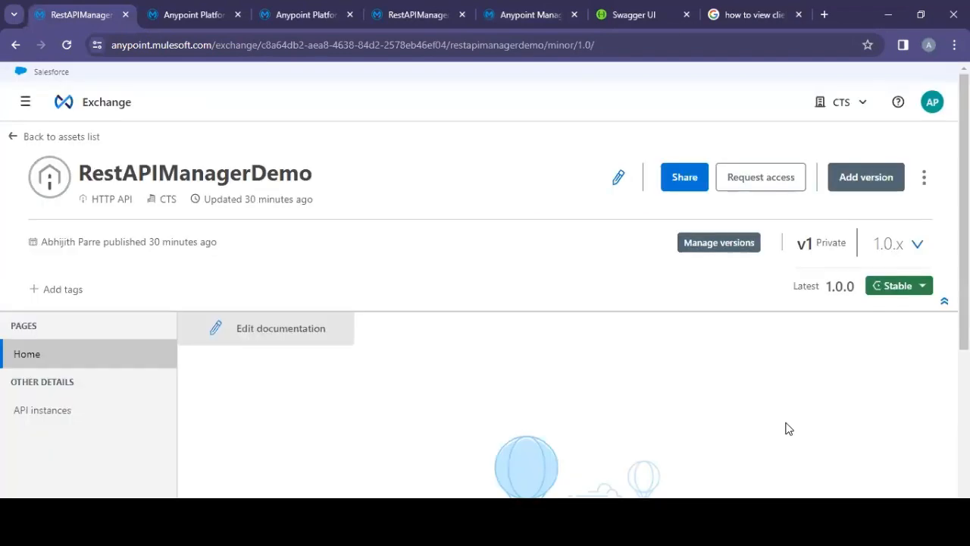
click(77, 111)
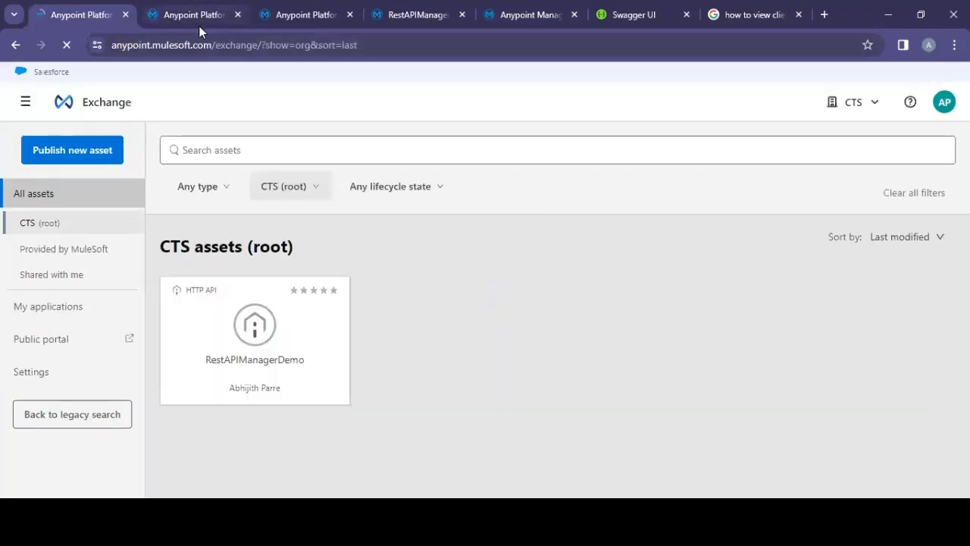
click(27, 106)
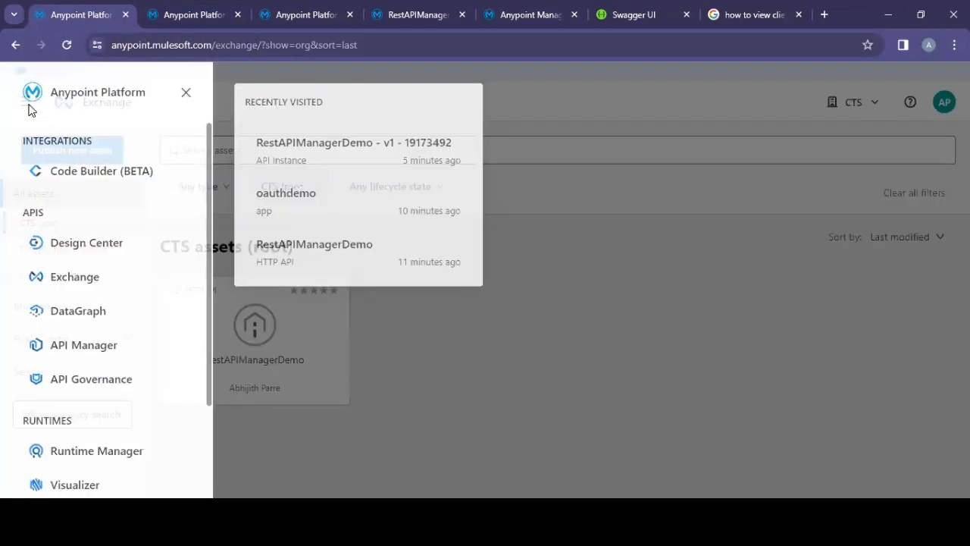
click(94, 348)
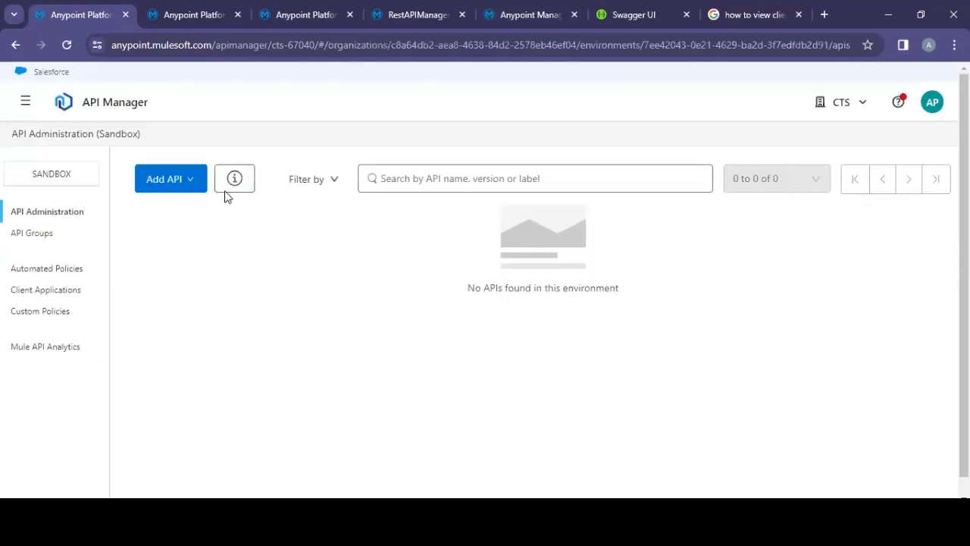
Step: Start adding a new API on the Mule Gateway runtime, connected to an existing Mule 4 application
click(182, 185)
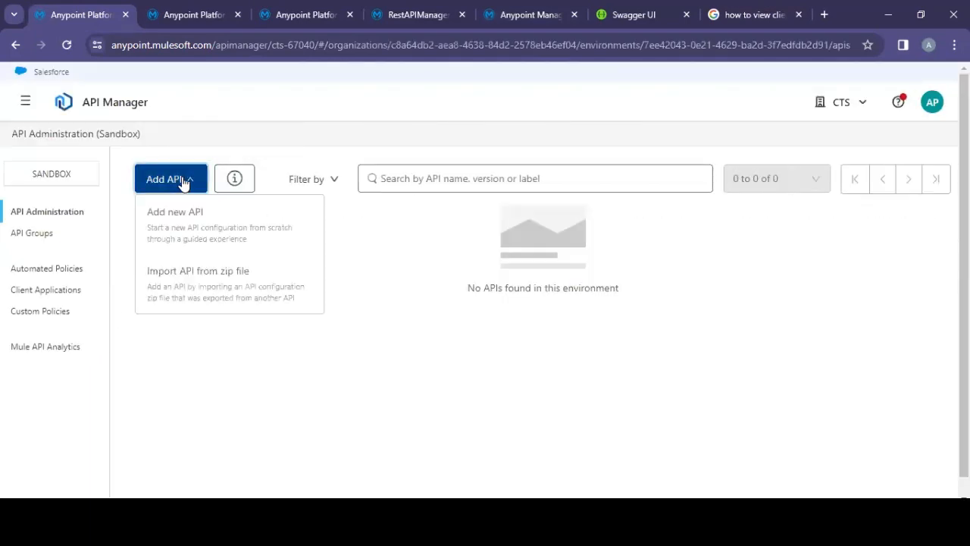
click(195, 226)
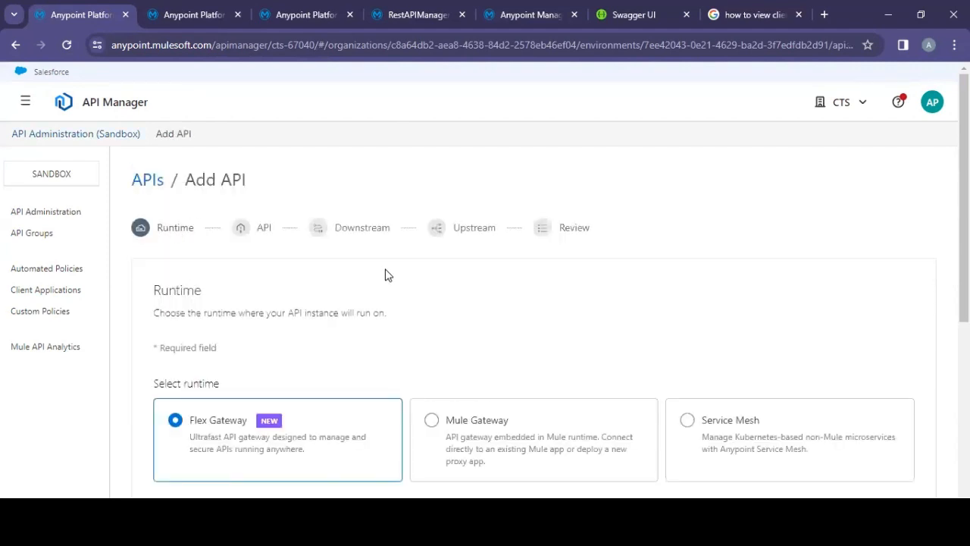
scroll(386, 274, down, 2)
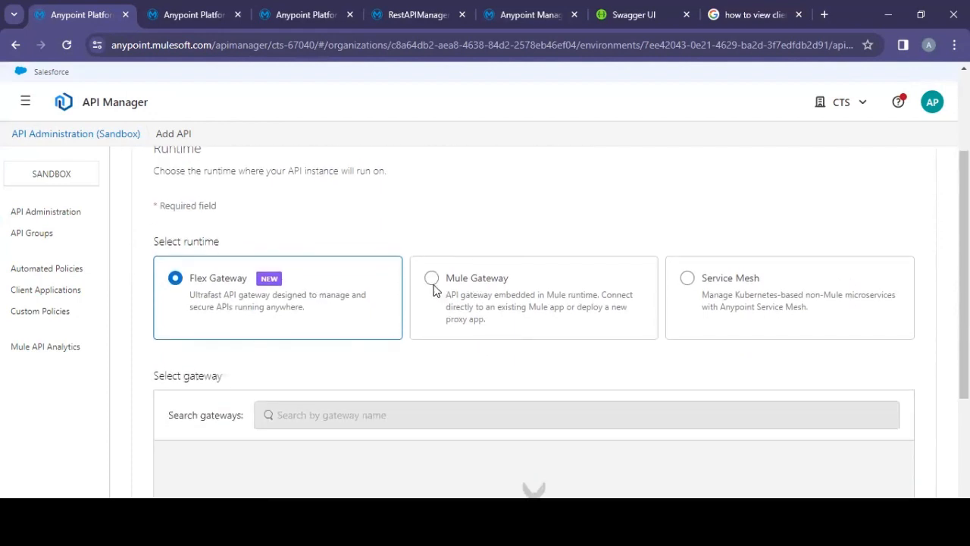
click(431, 279)
scroll(654, 394, down, 2)
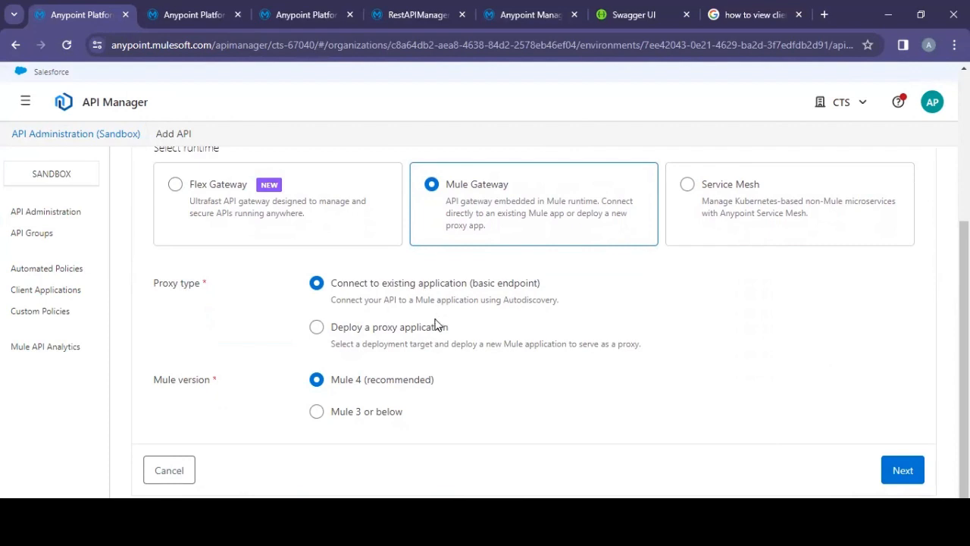
click(902, 470)
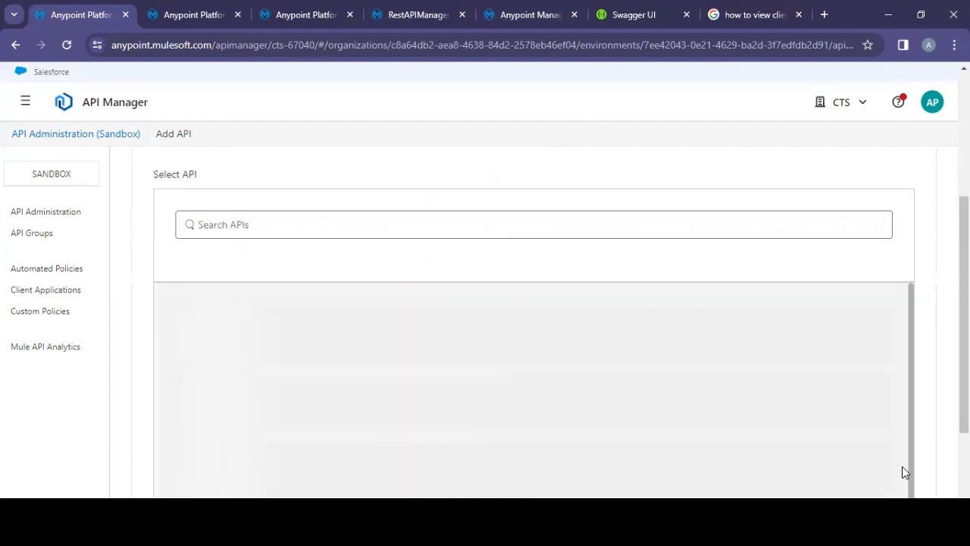
Step: Choose to create a new API named RestAPIDemo with the asset type HTTP API
scroll(664, 282, down, 3)
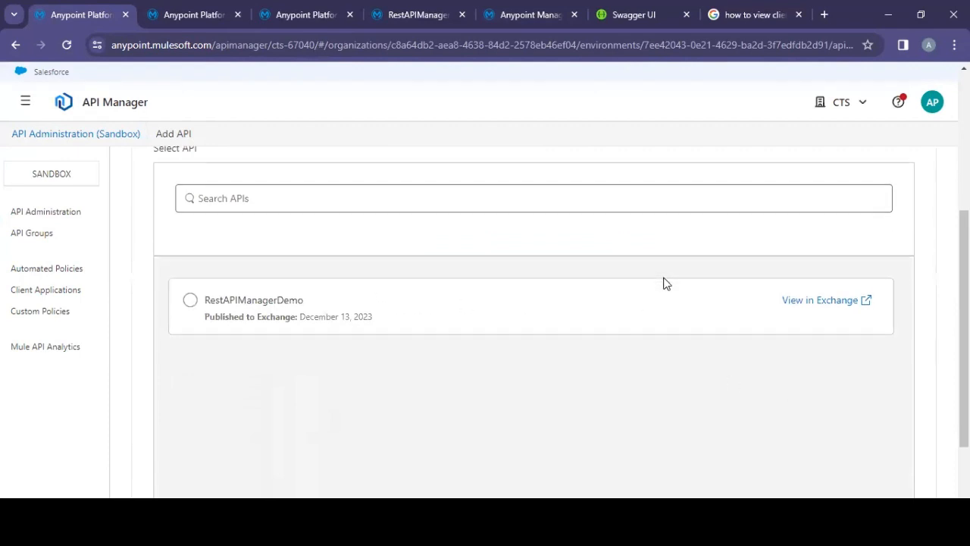
click(902, 467)
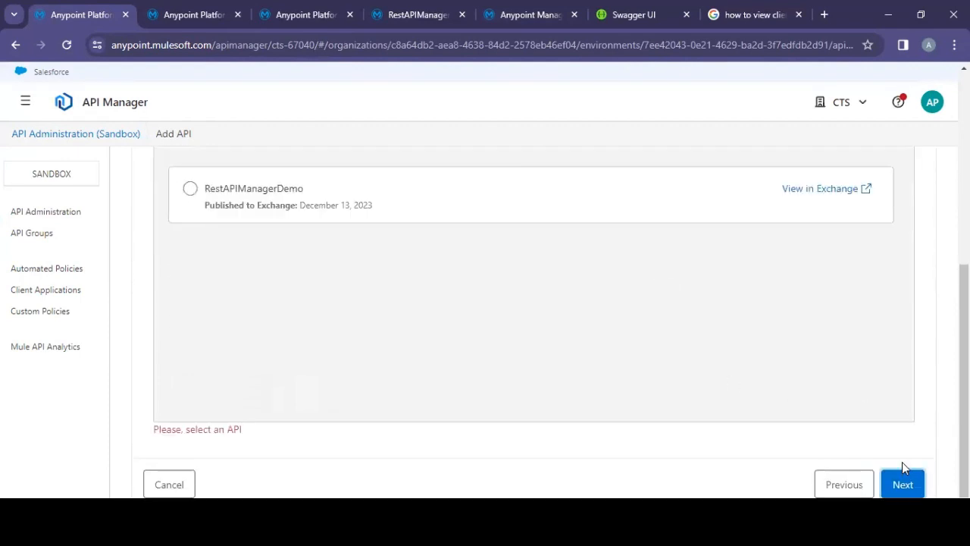
scroll(635, 371, up, 4)
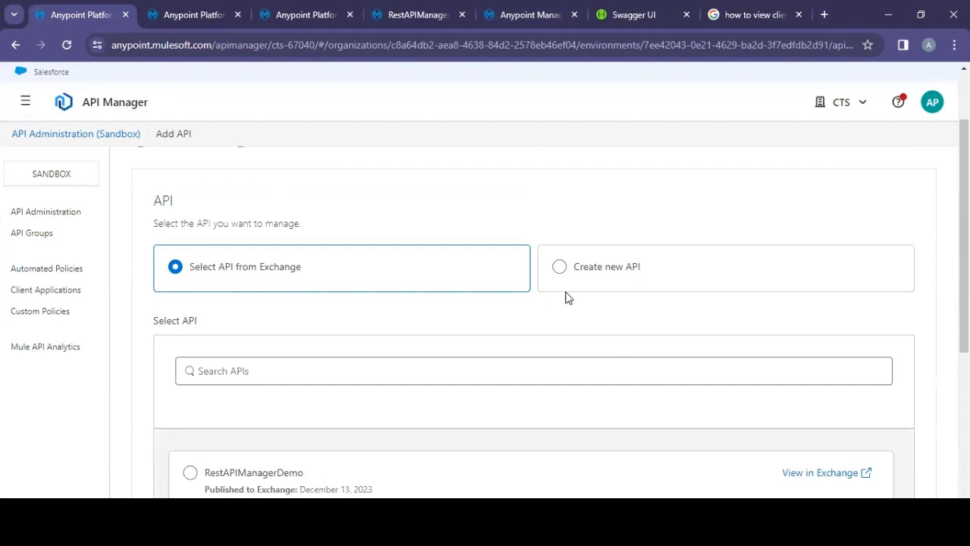
click(559, 265)
scroll(702, 320, down, 2)
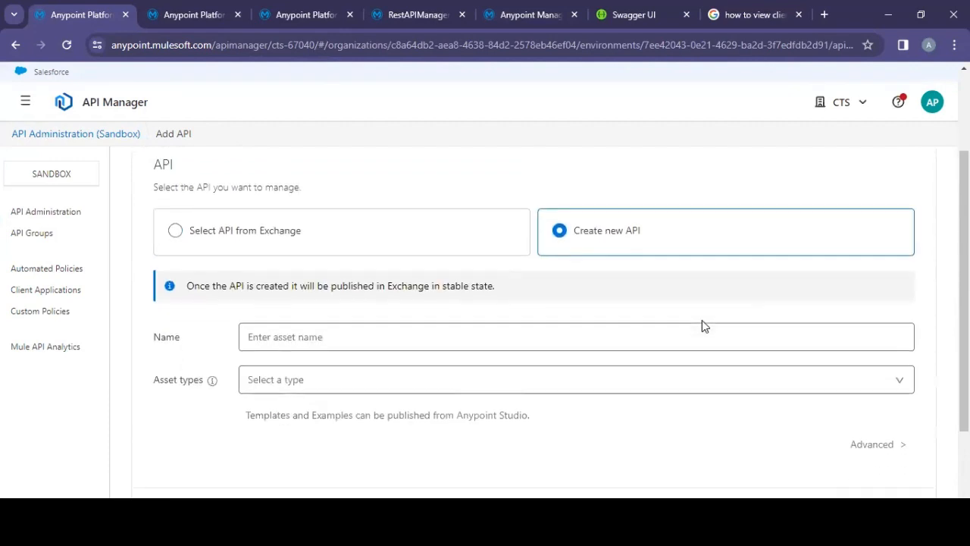
click(373, 233)
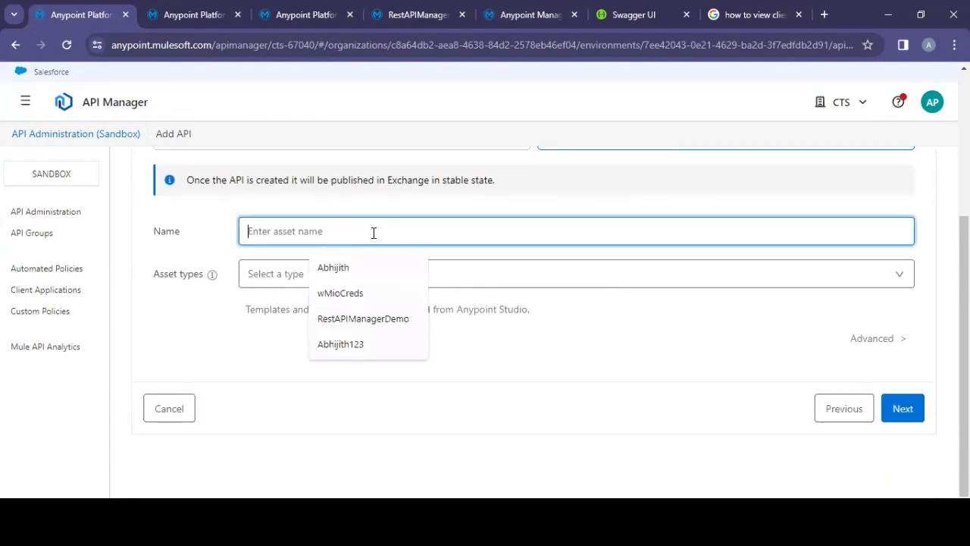
text(Rest)
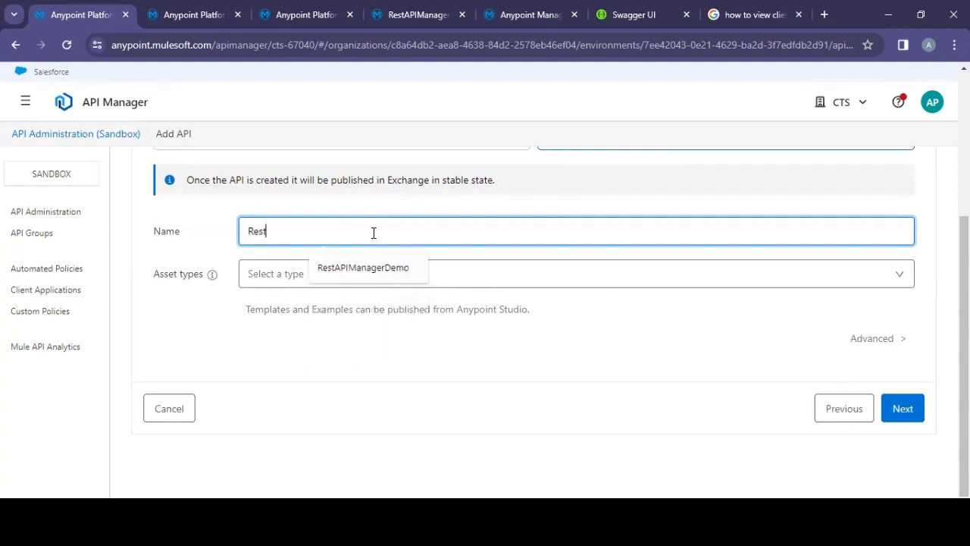
text(APIDemo)
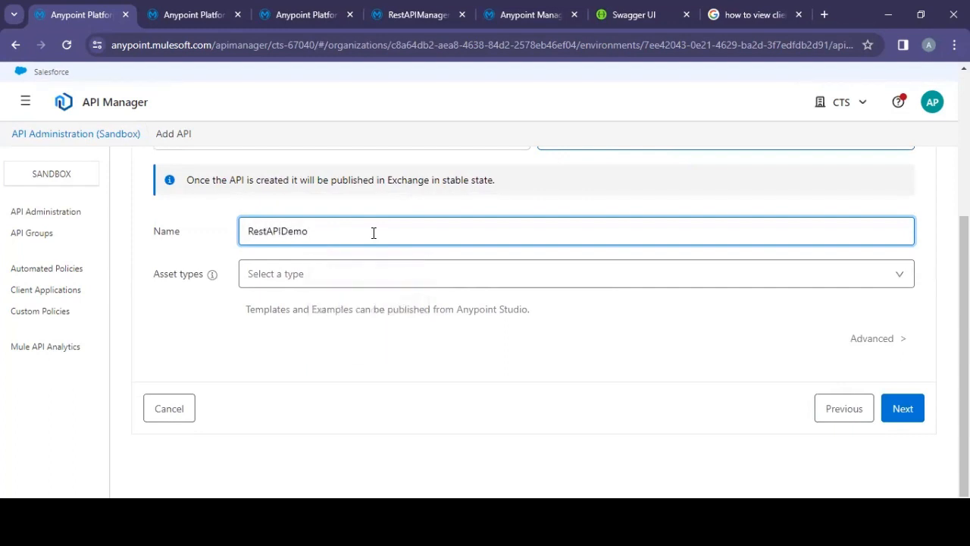
click(368, 273)
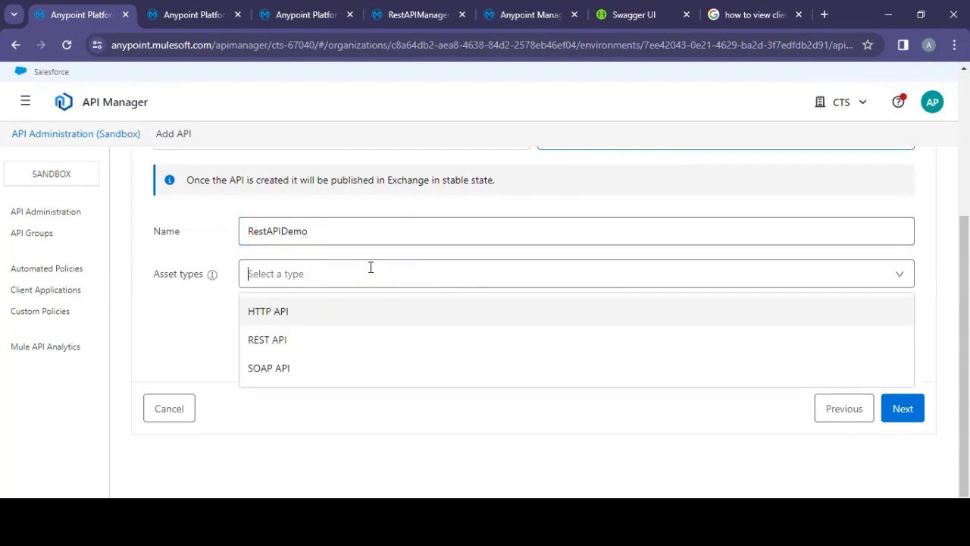
click(297, 313)
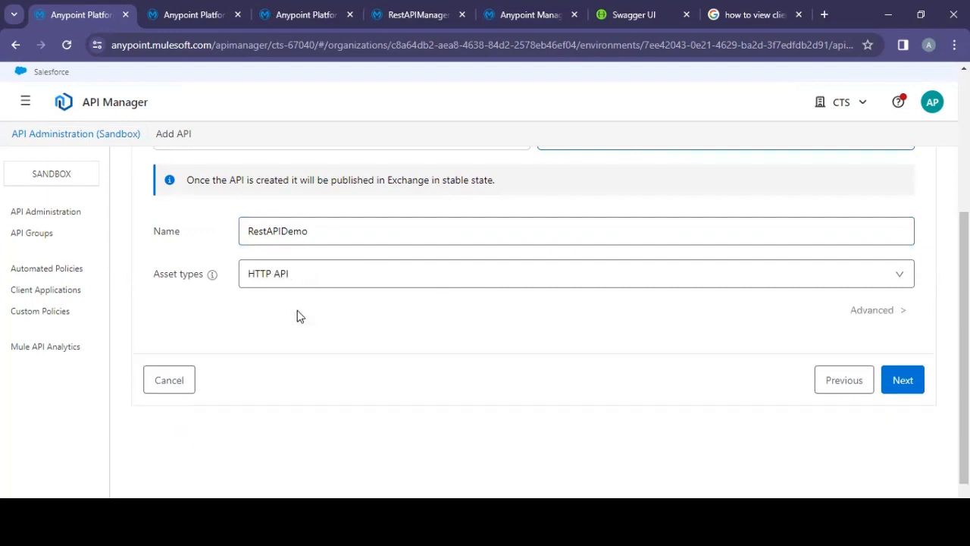
click(898, 271)
click(383, 339)
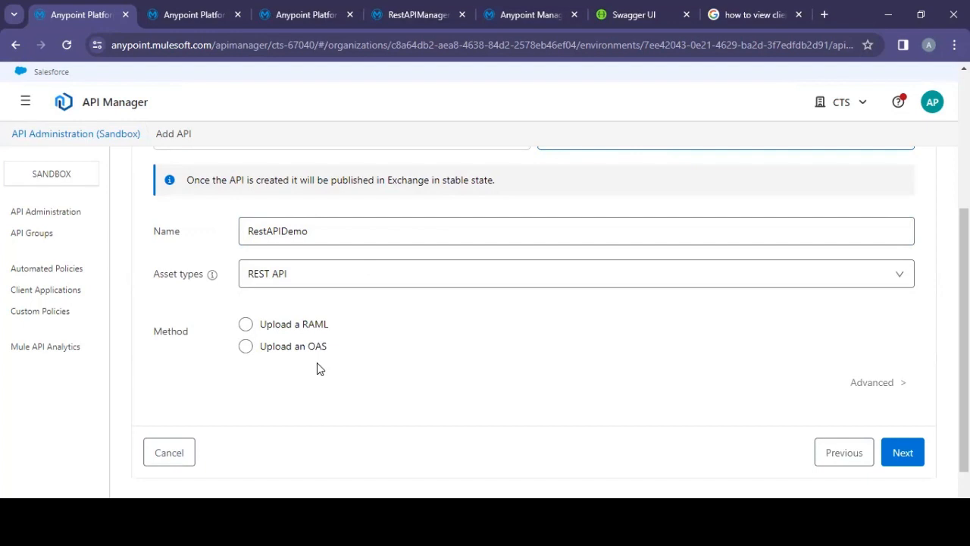
click(898, 286)
click(320, 314)
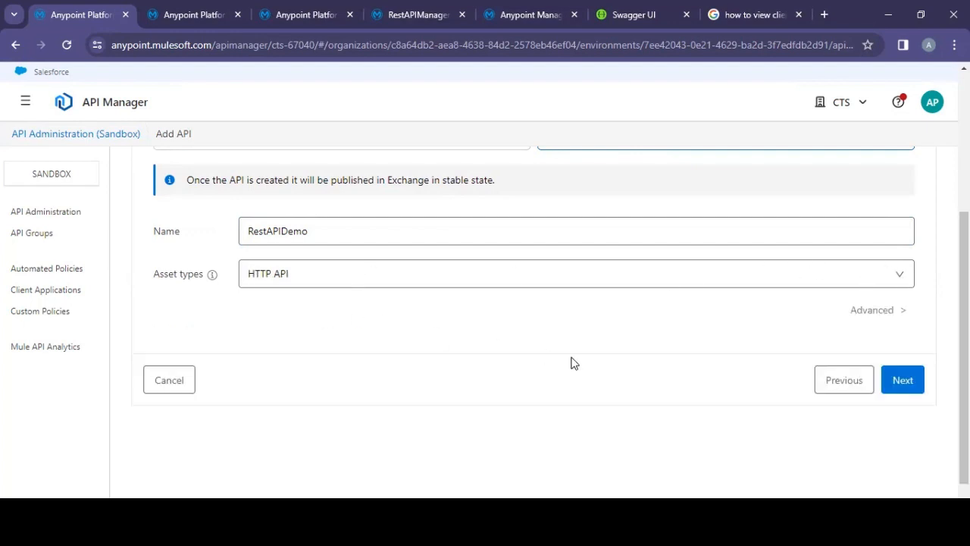
Step: Continue through the Downstream and Upstream pages with default settings and save the new API
click(900, 381)
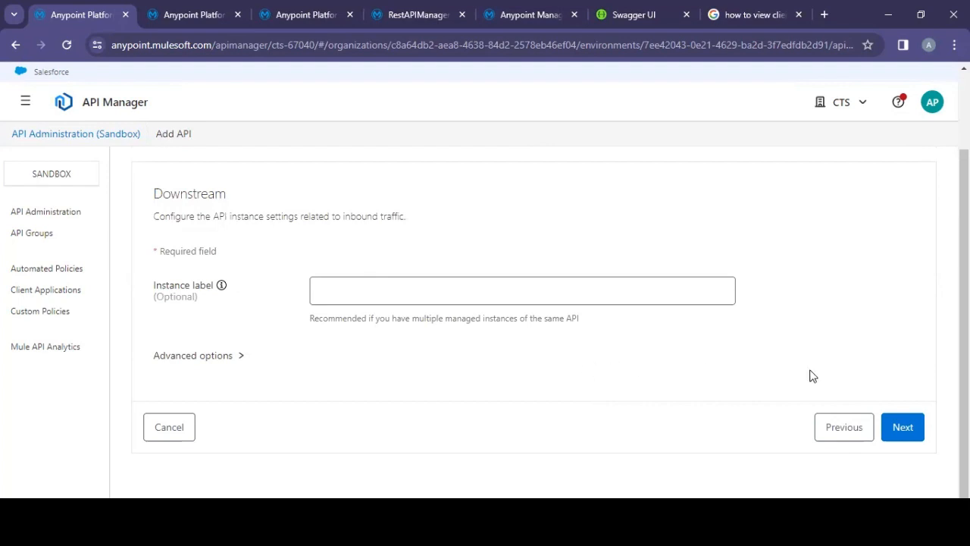
click(901, 426)
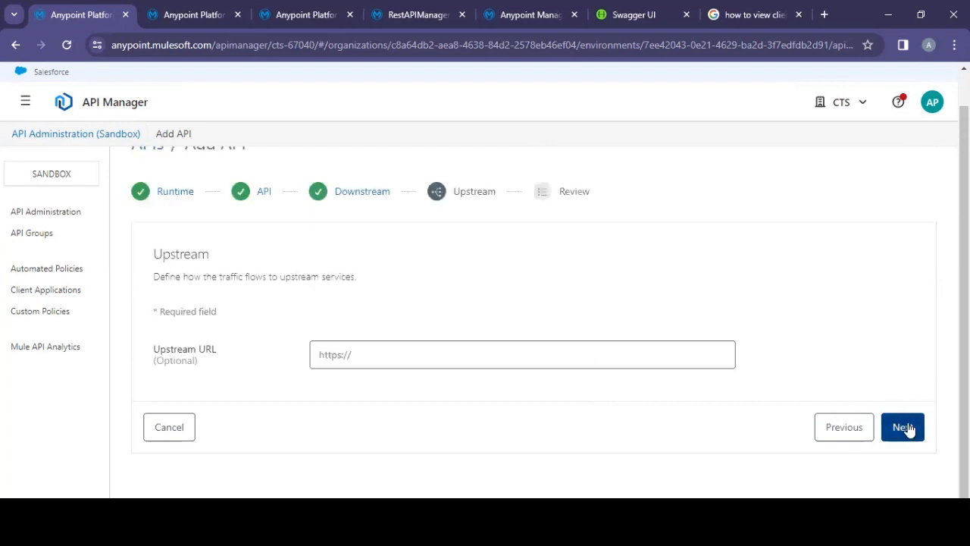
click(901, 426)
scroll(773, 385, down, 3)
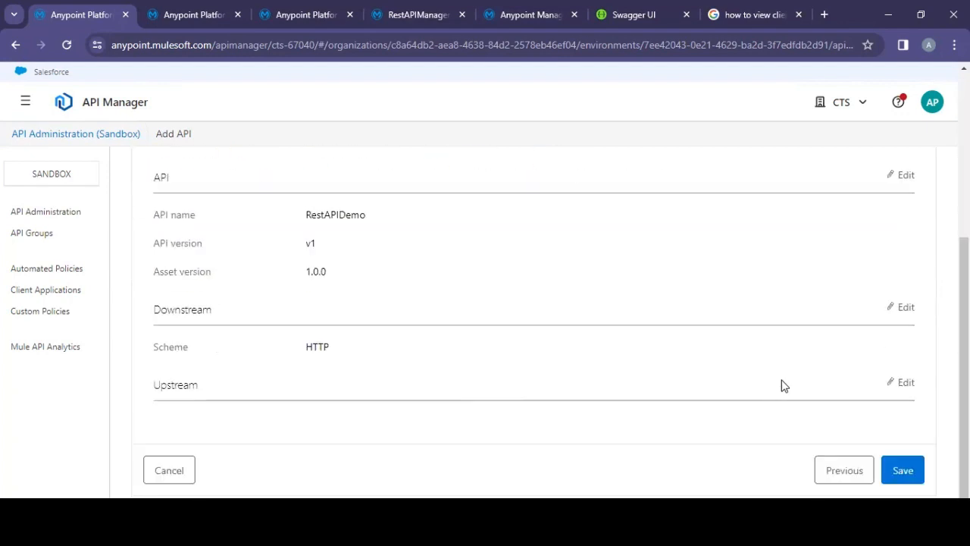
click(899, 466)
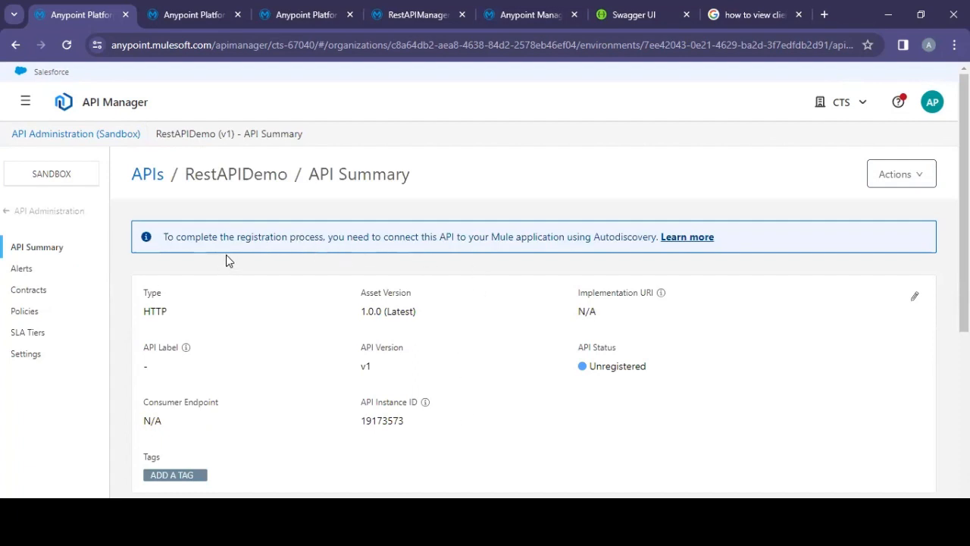
Step: Select the API instance ID, return to Studio, and start a new API Autodiscovery global element
double_click(380, 420)
key(ctrl+c)
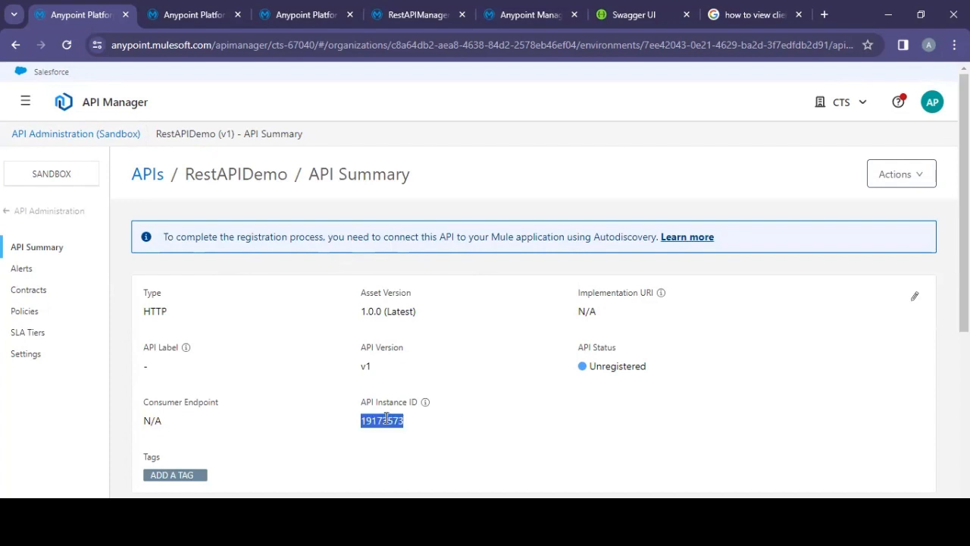
key(alt+Tab)
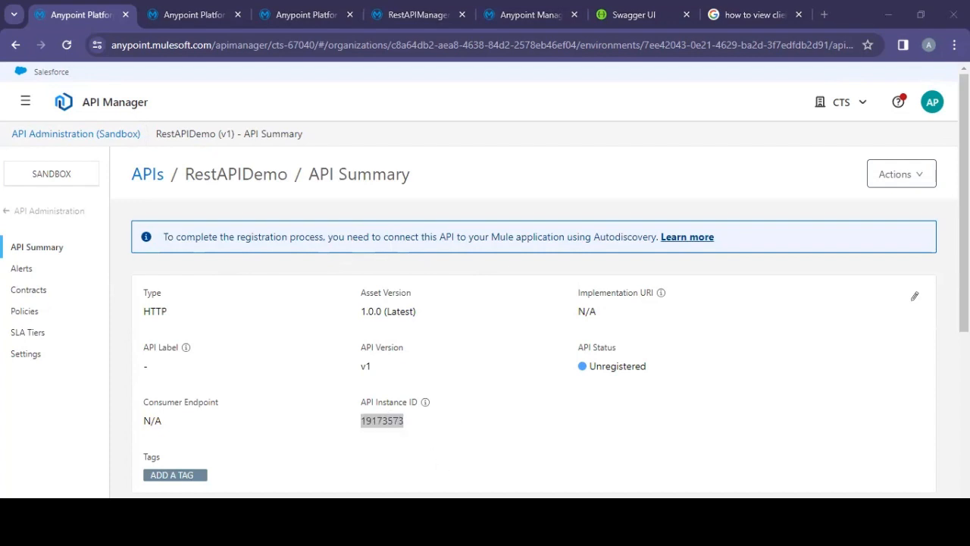
click(715, 119)
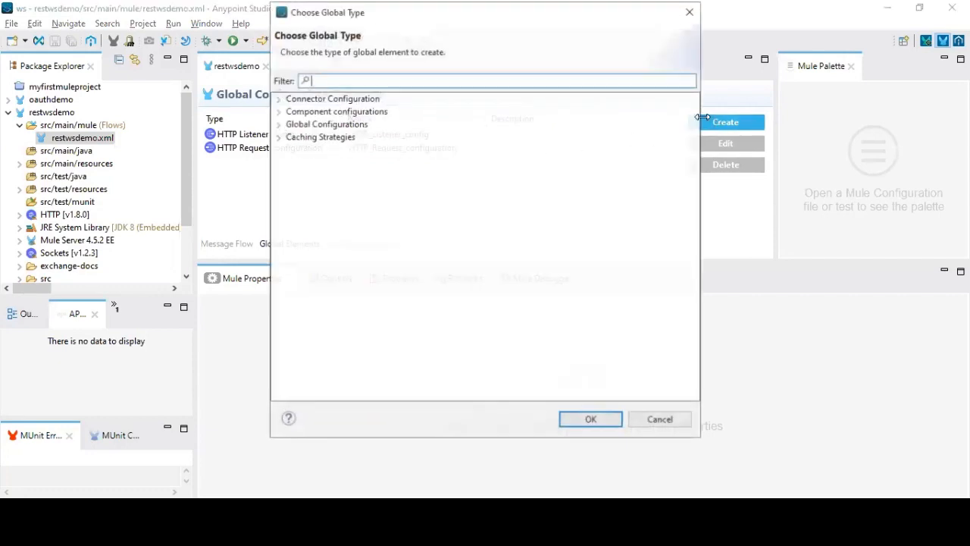
text(A)
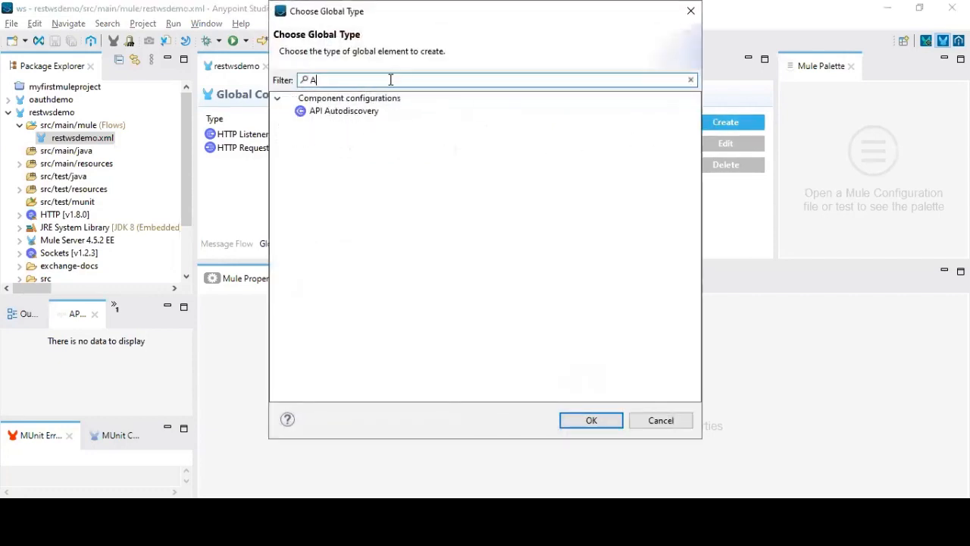
double_click(350, 112)
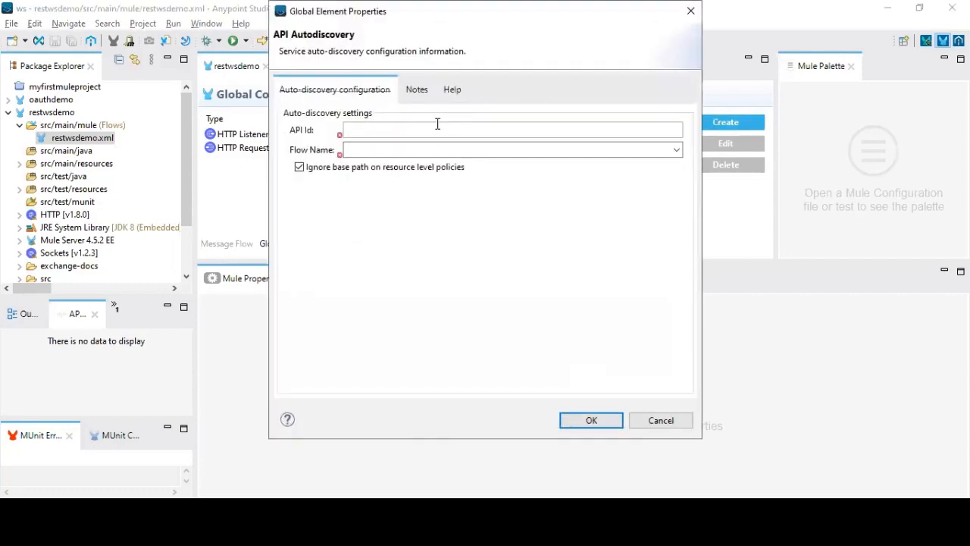
Step: Set the autodiscovery API Id to the copied instance ID and the flow name to restwsdemoFlow, and confirm
key(ctrl+v)
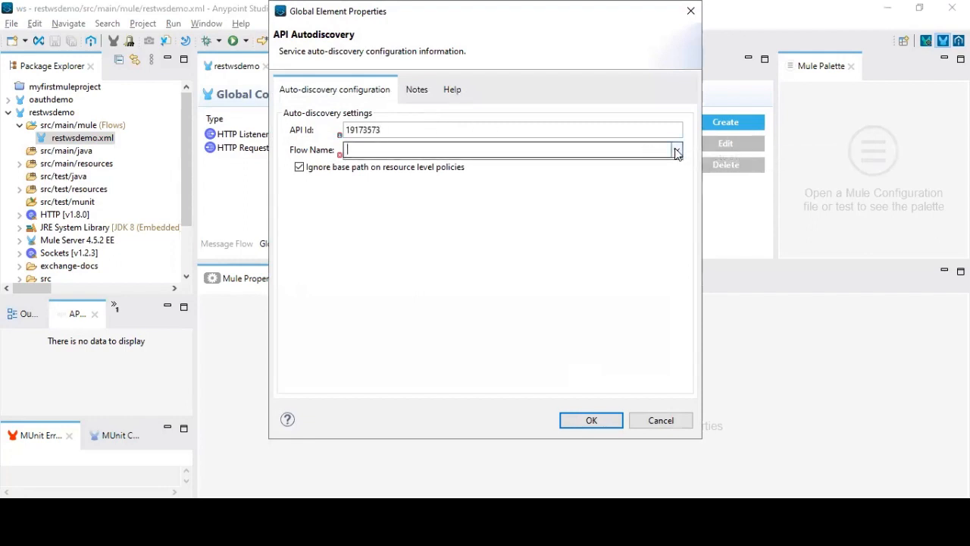
click(676, 149)
click(603, 166)
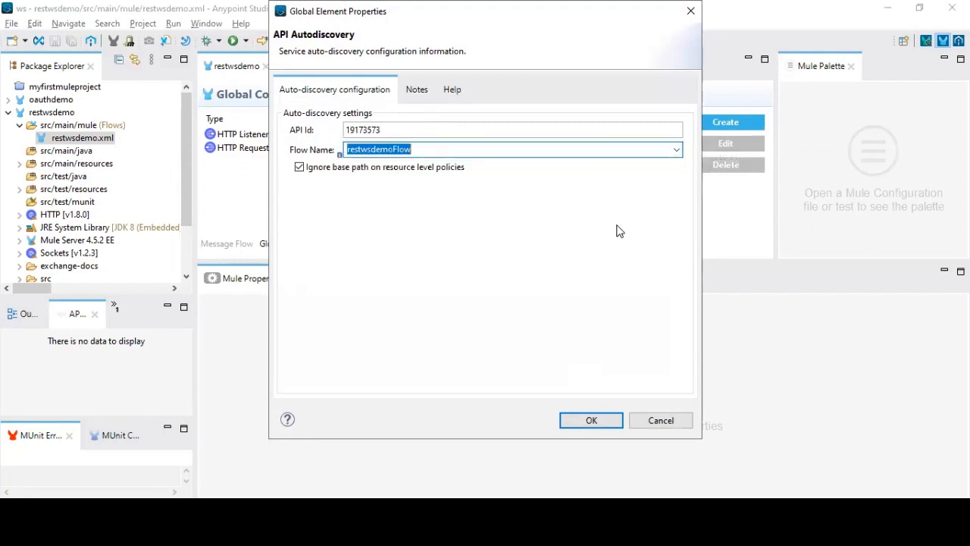
click(604, 420)
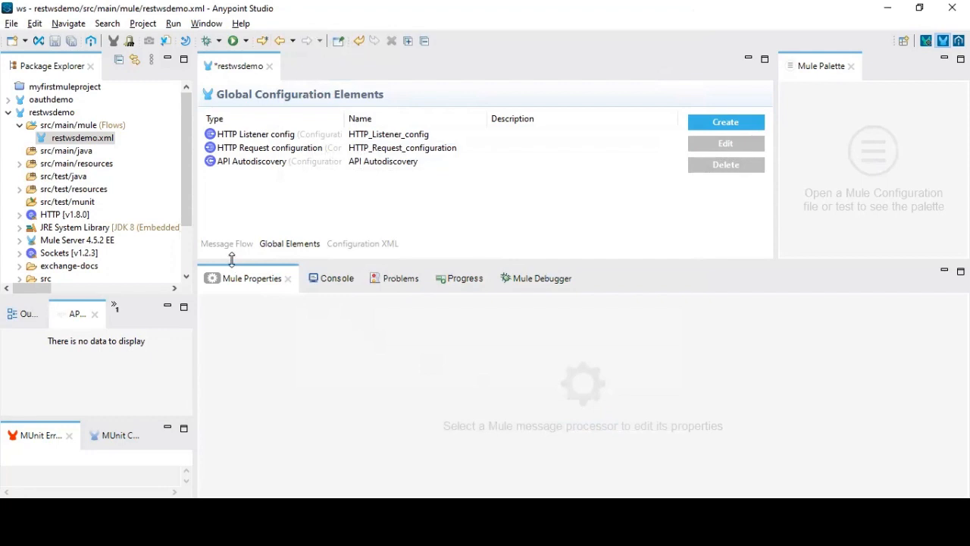
Step: Export the restwsdemo project as a deployable archive to D:\Mule\restwsdemo.jar, saving modified resources
click(64, 114)
right_click(64, 114)
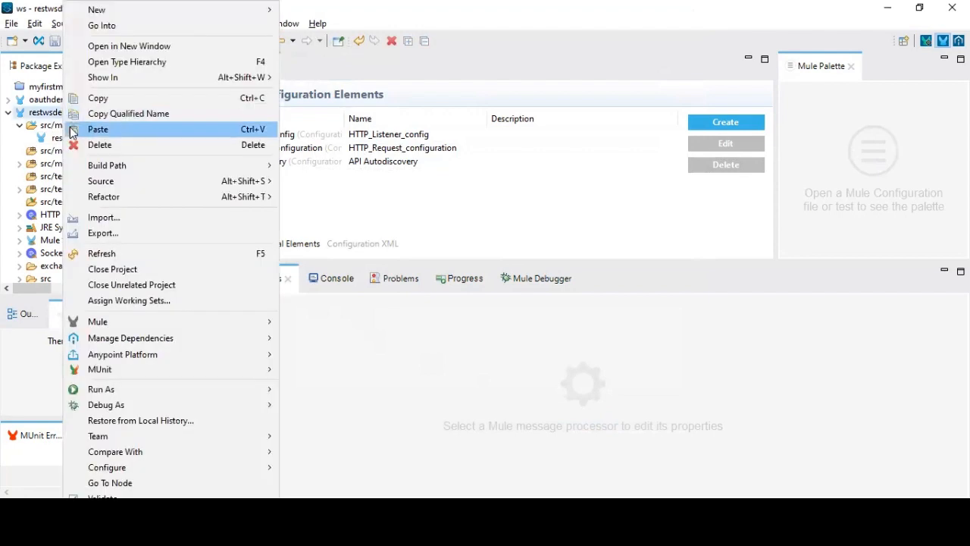
click(94, 234)
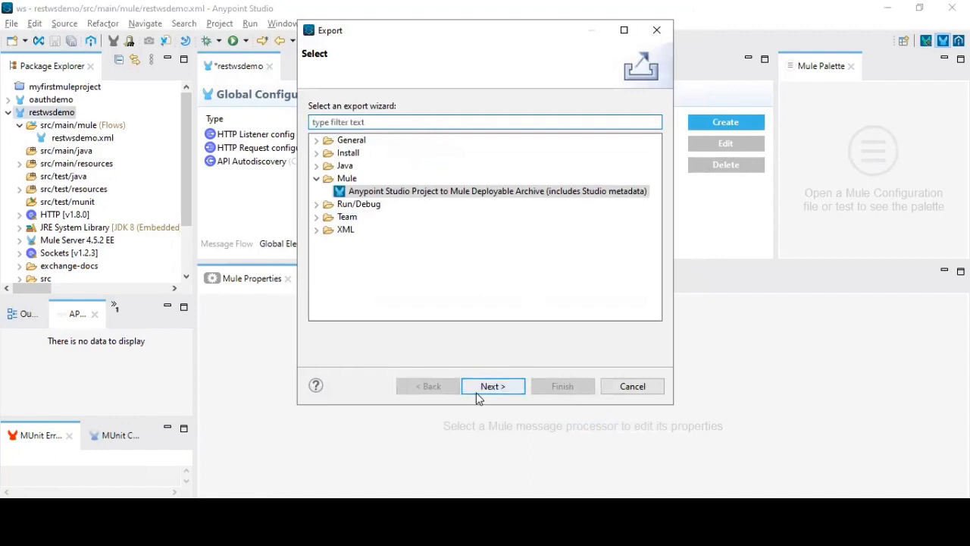
click(481, 389)
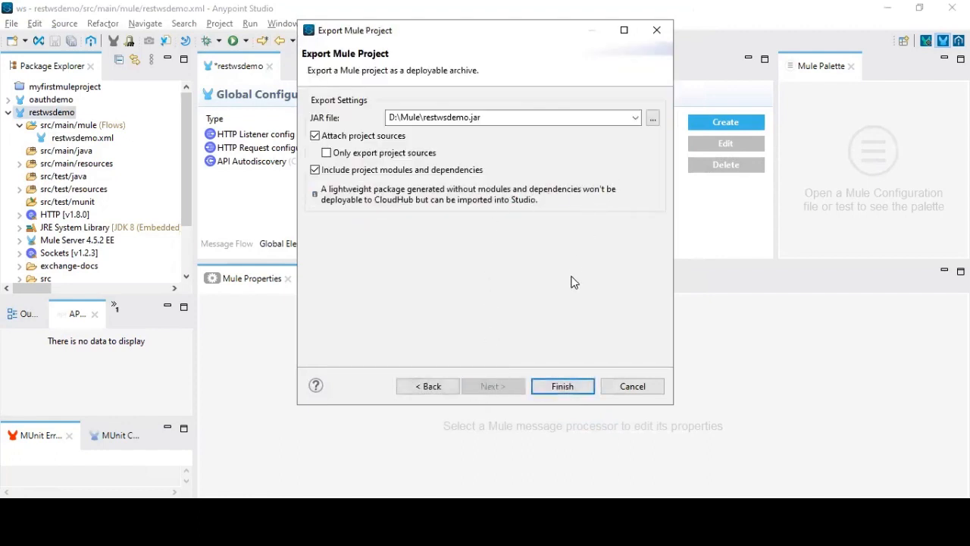
click(568, 386)
click(553, 281)
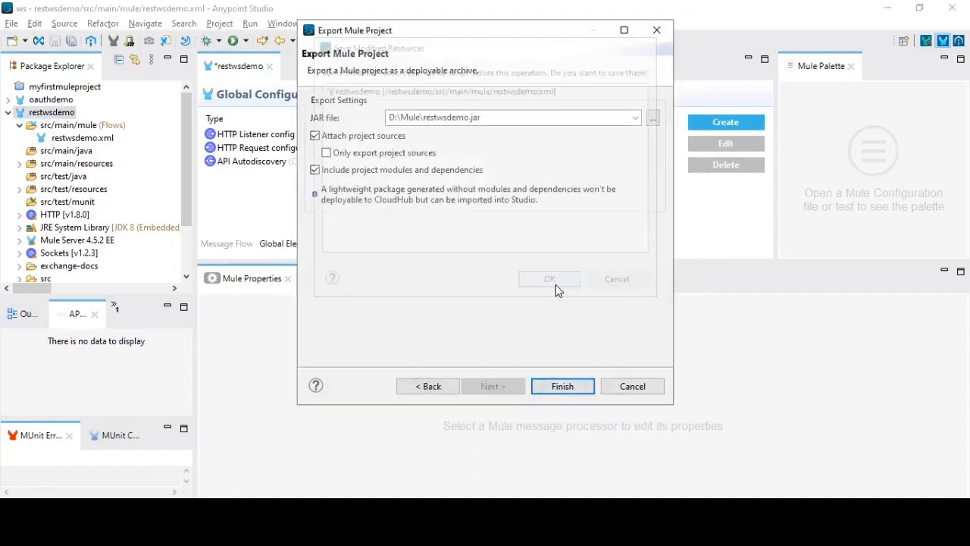
click(560, 228)
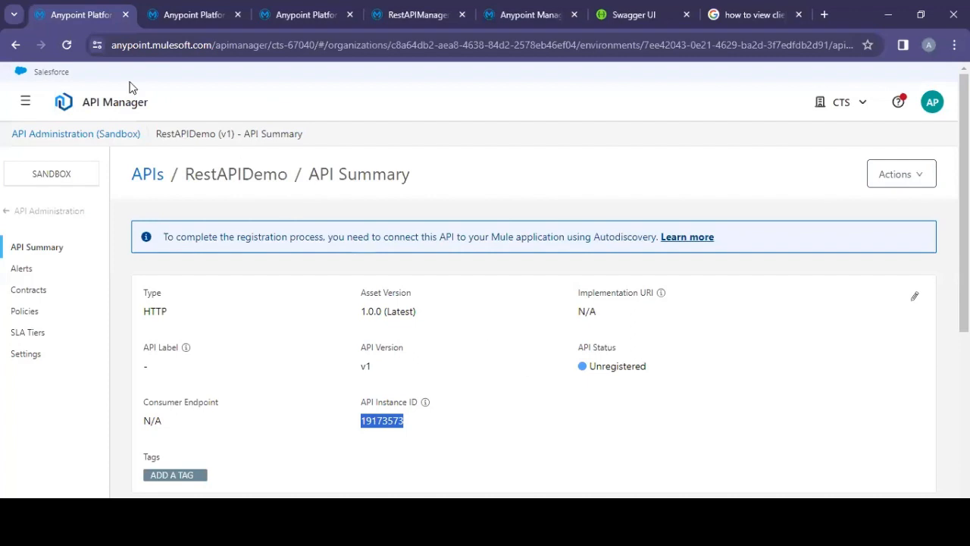
Step: Open the Sandbox environment's details under the CTS business group in Access Management
click(84, 104)
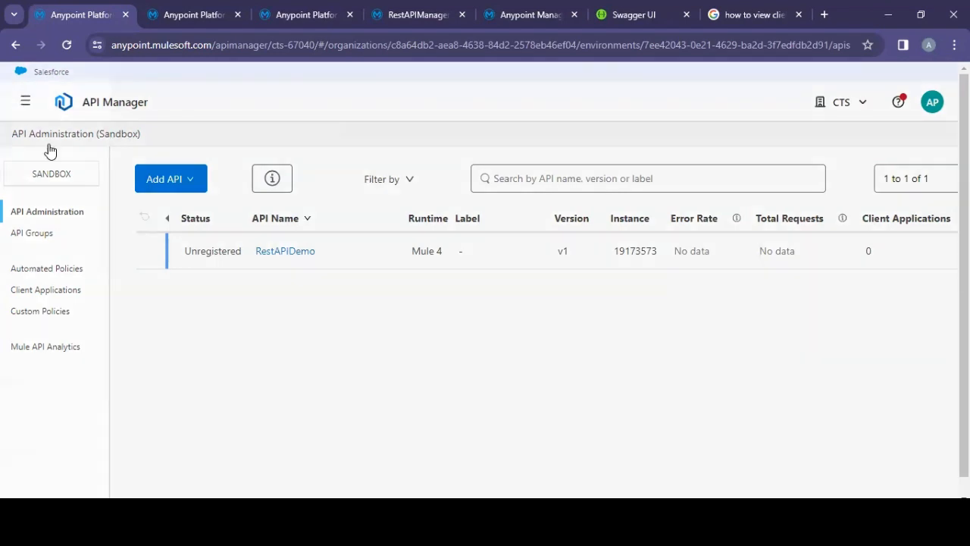
click(25, 102)
click(104, 452)
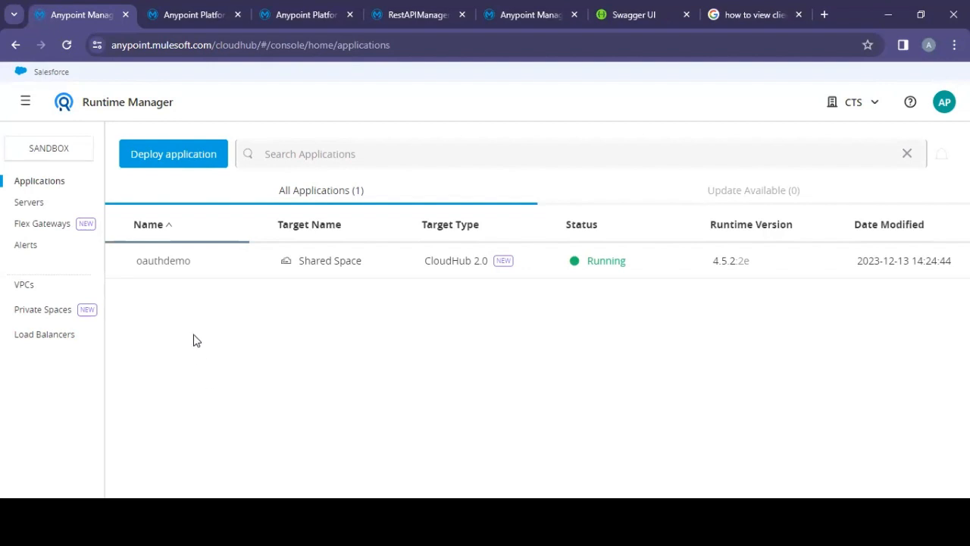
click(29, 103)
scroll(98, 418, down, 2)
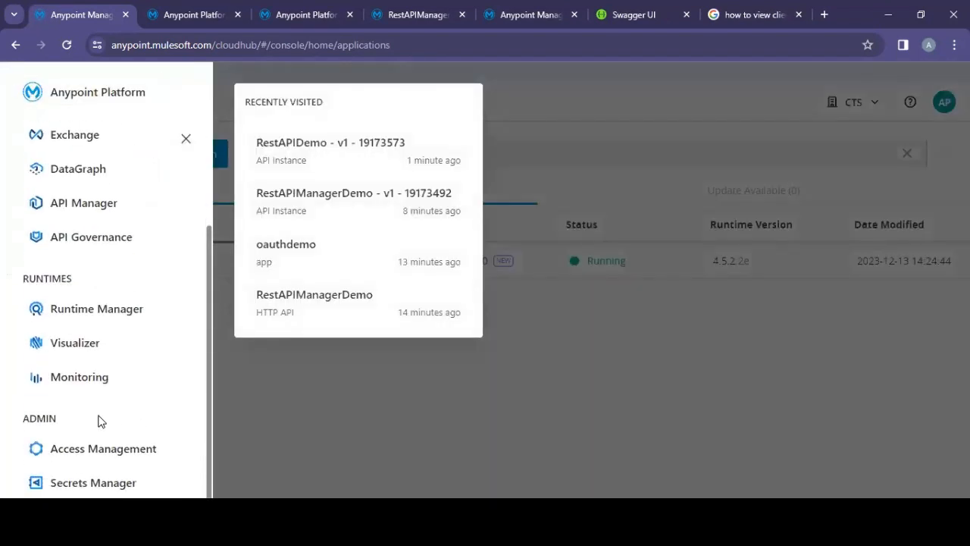
click(117, 447)
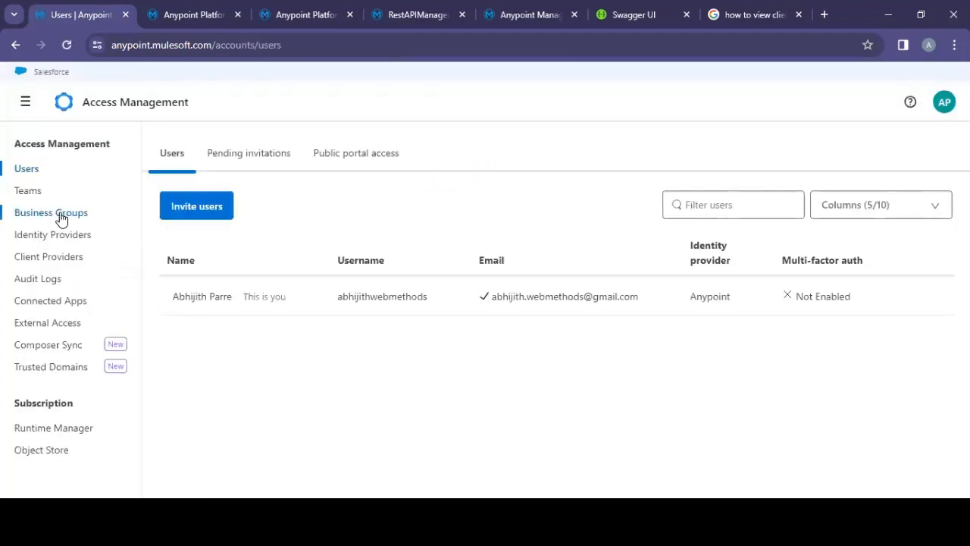
click(62, 216)
click(192, 243)
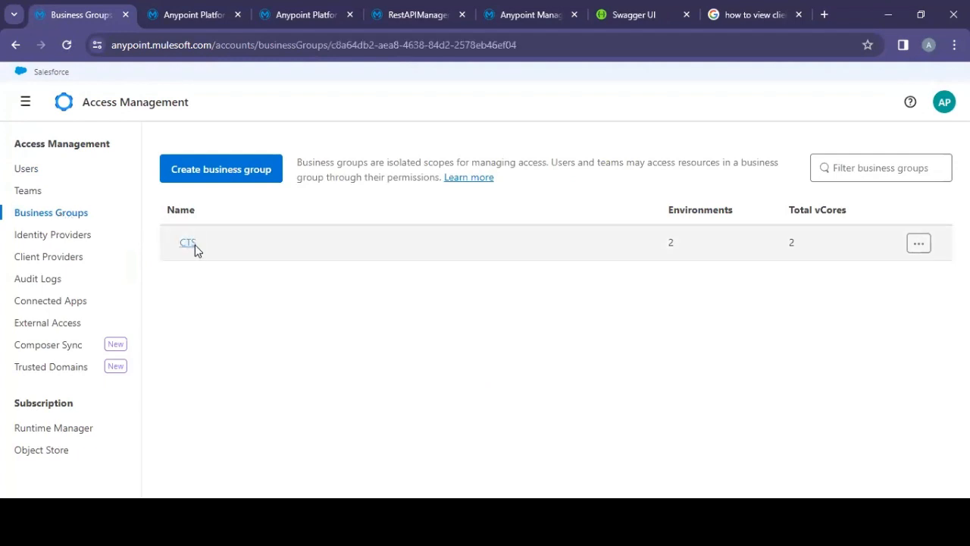
click(477, 196)
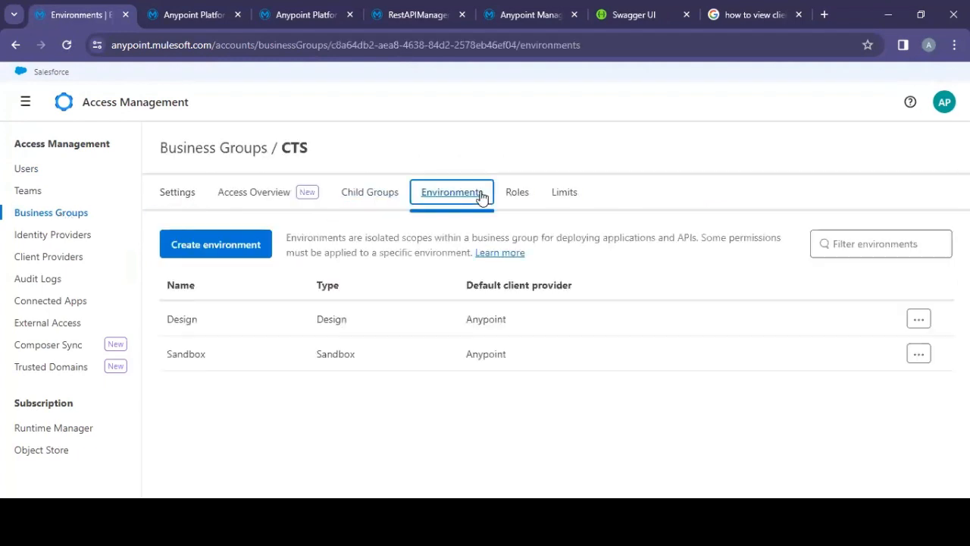
click(191, 353)
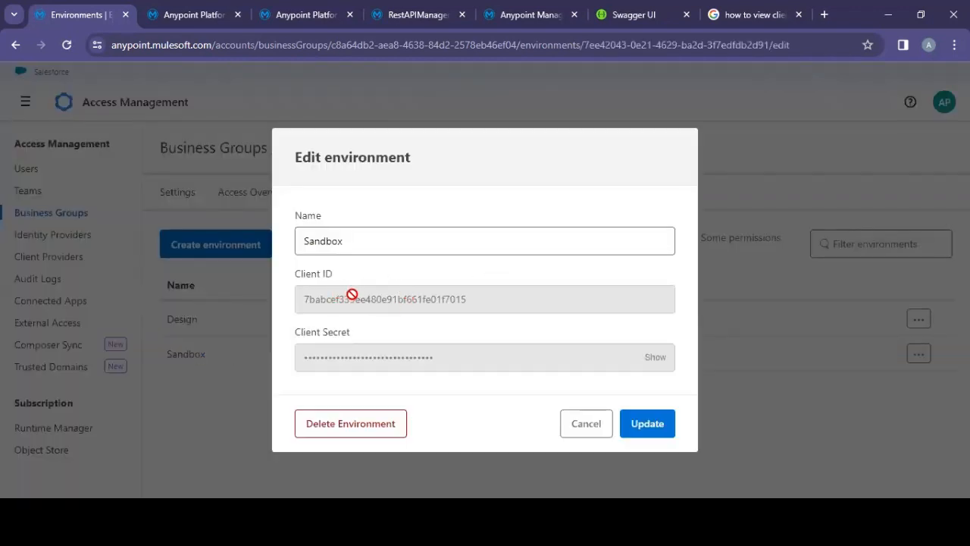
Step: Copy the Sandbox client ID and paste it after anypoint.platform.client_id= in the Notepad++ file
double_click(432, 297)
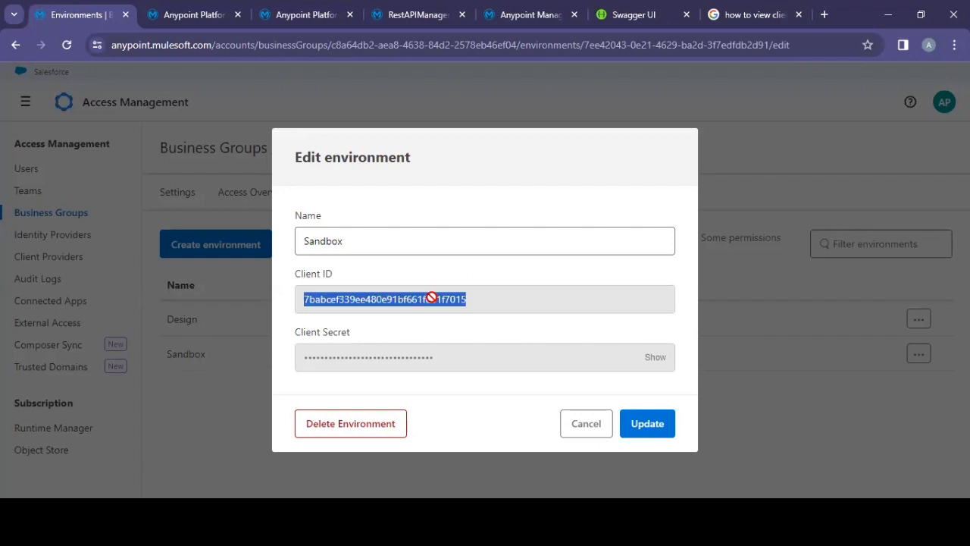
right_click(442, 300)
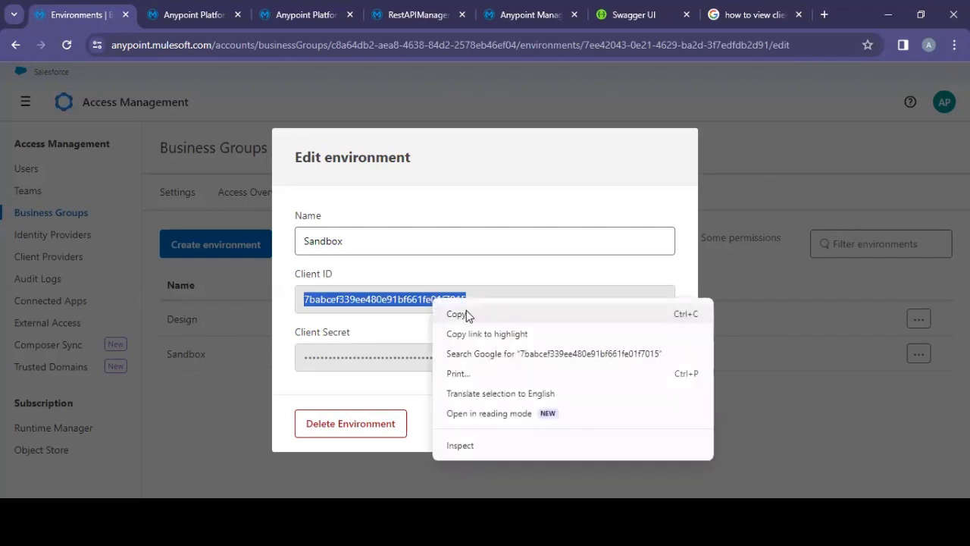
click(463, 311)
key(alt+Tab)
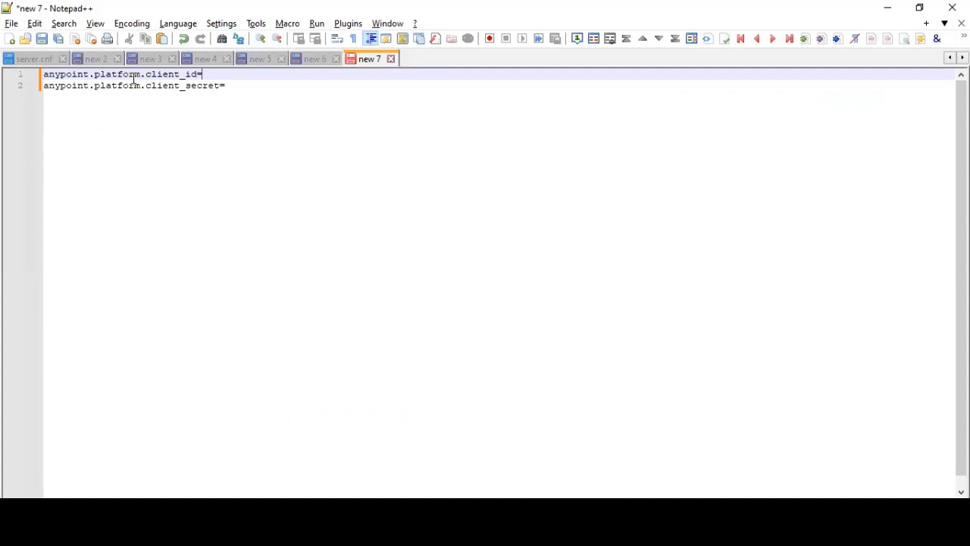
key(ctrl+v)
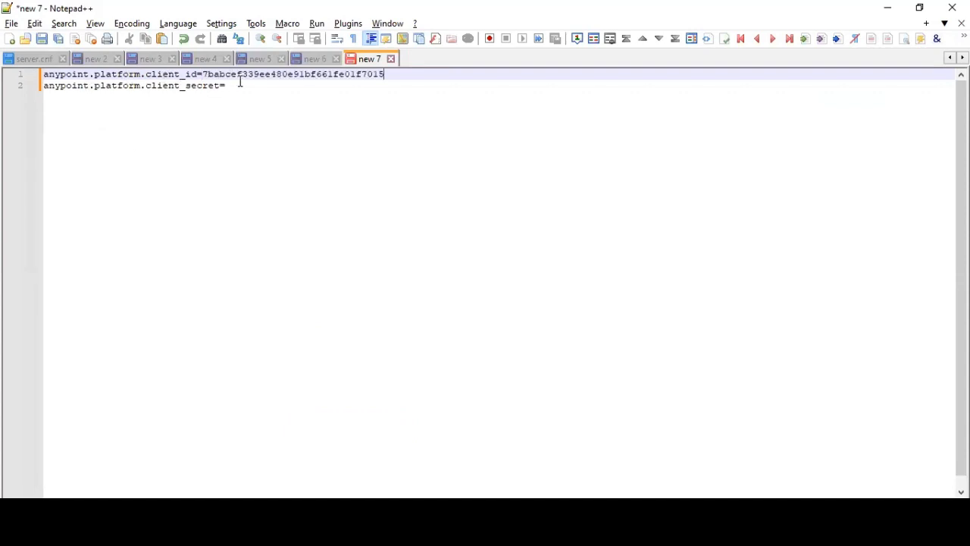
Step: Reveal and copy the client secret, paste it after anypoint.platform.client_secret=, select all the text, and close the environment dialog
key(alt+Tab)
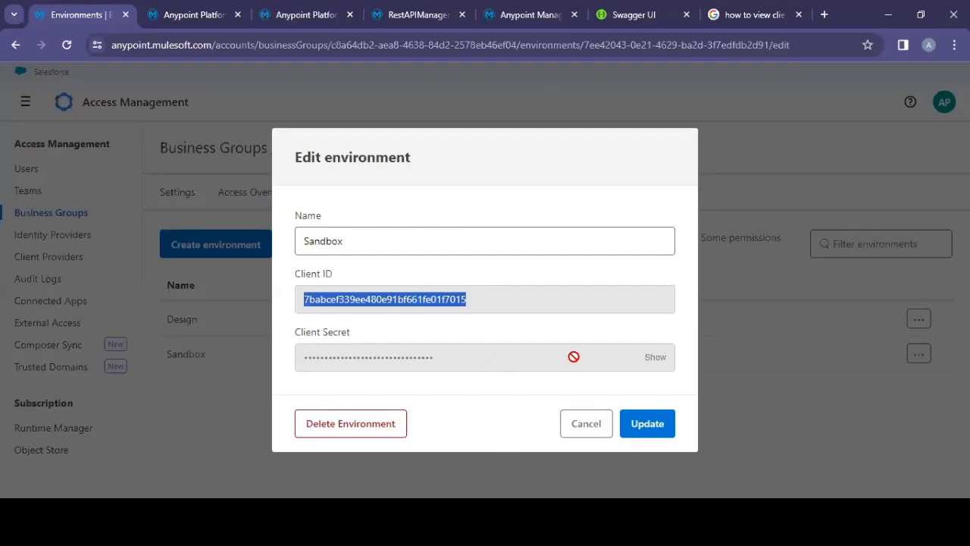
click(658, 358)
double_click(413, 357)
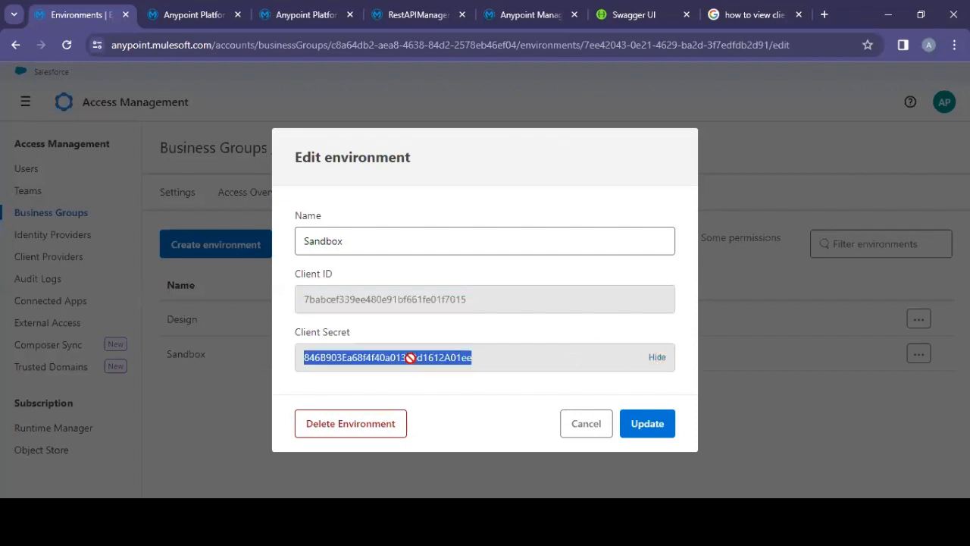
right_click(419, 356)
click(450, 212)
key(alt+Tab)
click(267, 96)
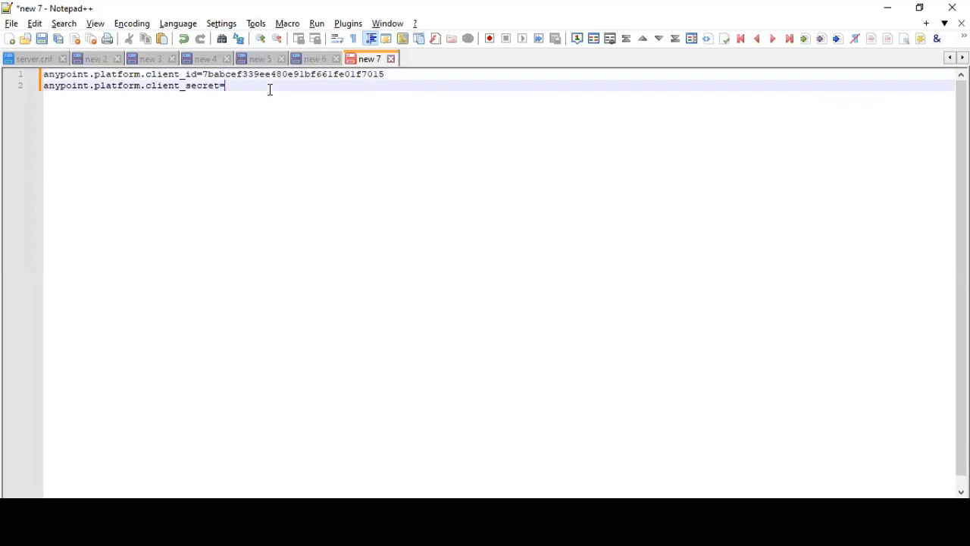
key(ctrl+v)
key(ctrl+a)
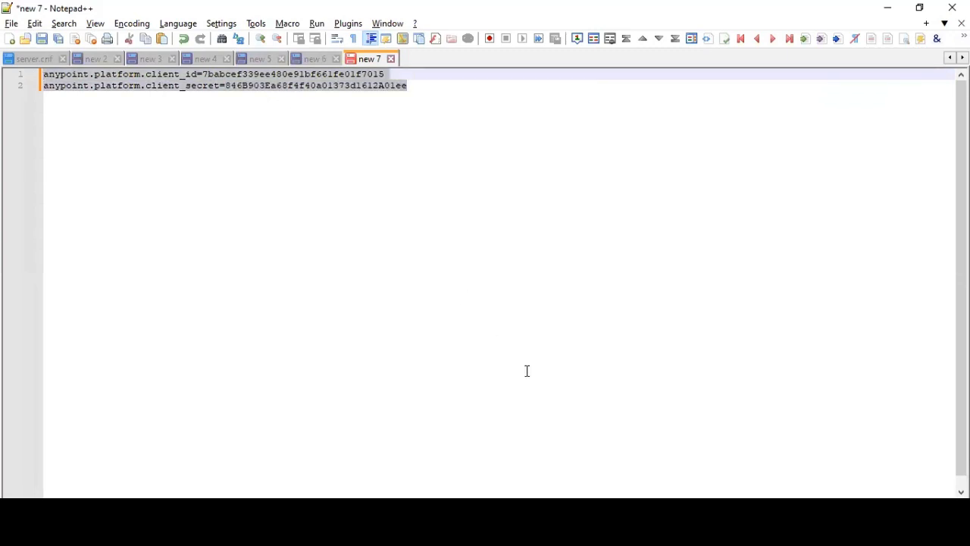
key(alt+Tab)
click(581, 423)
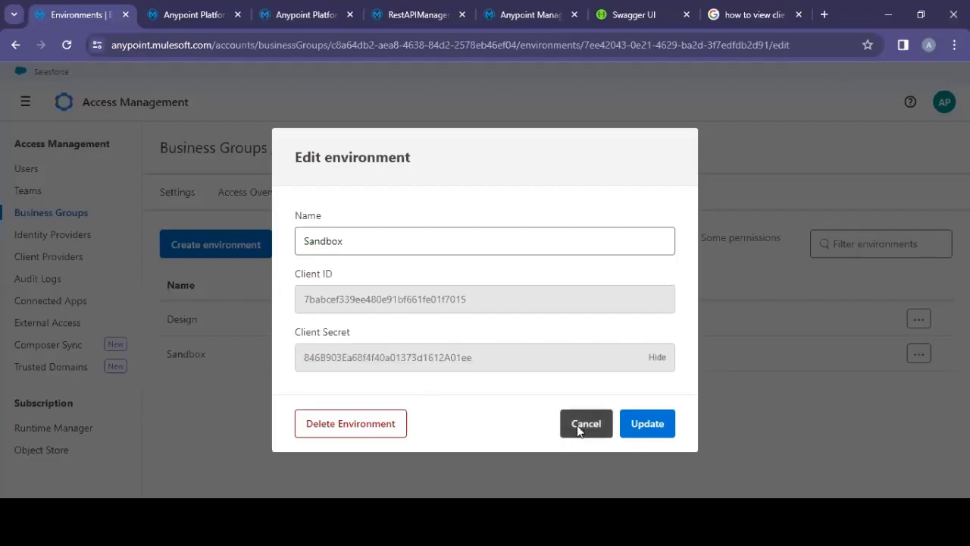
Step: Open Runtime Manager, dismiss the Studio export message, and start deploying an application named restapidemofromlocal
click(37, 102)
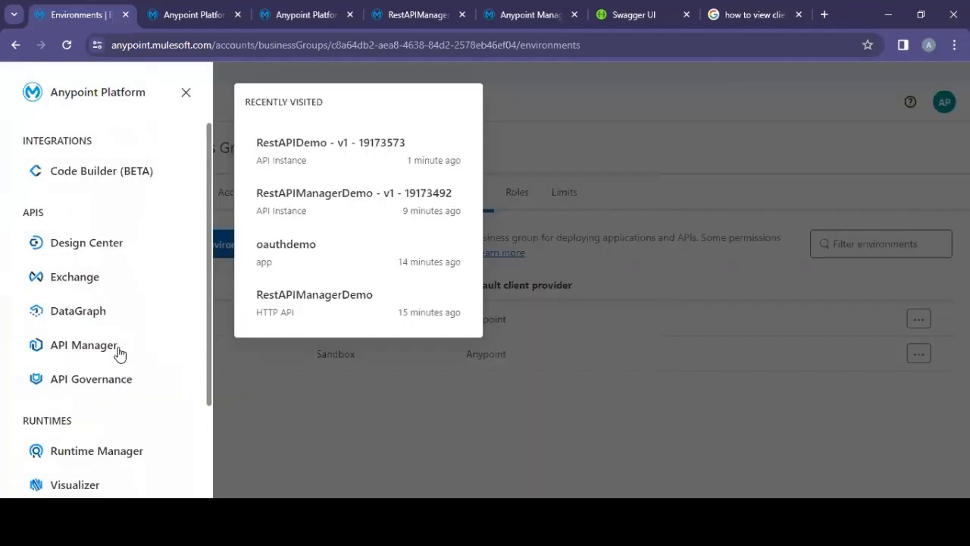
click(124, 455)
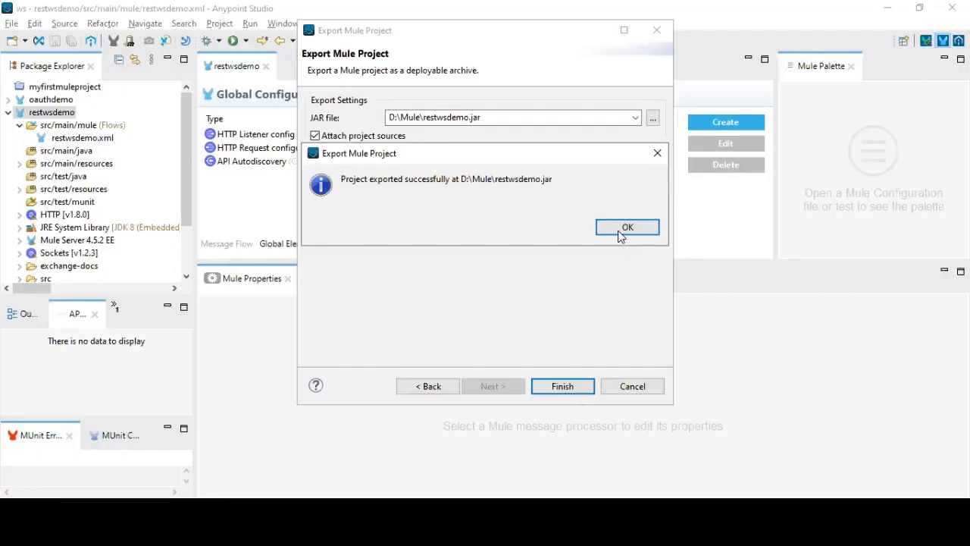
click(619, 234)
key(alt+Tab)
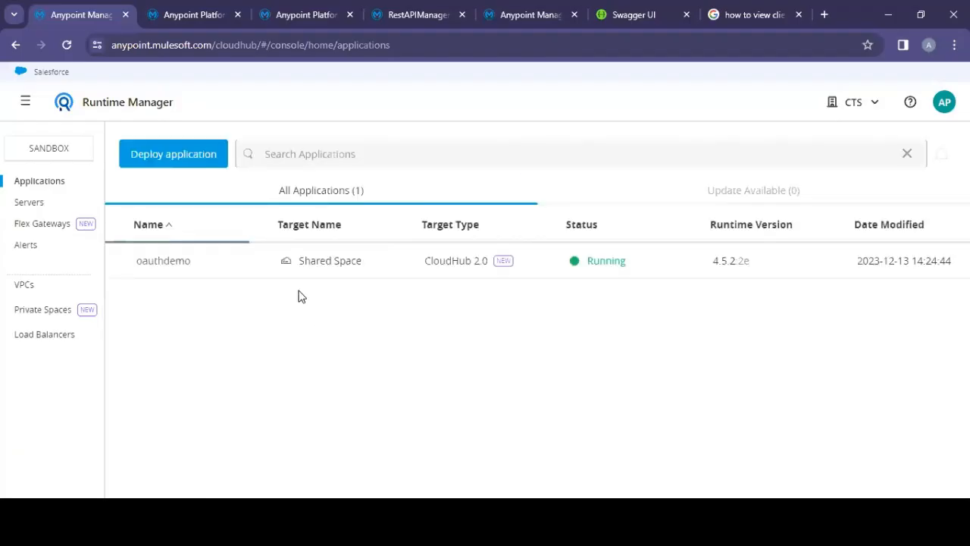
click(174, 154)
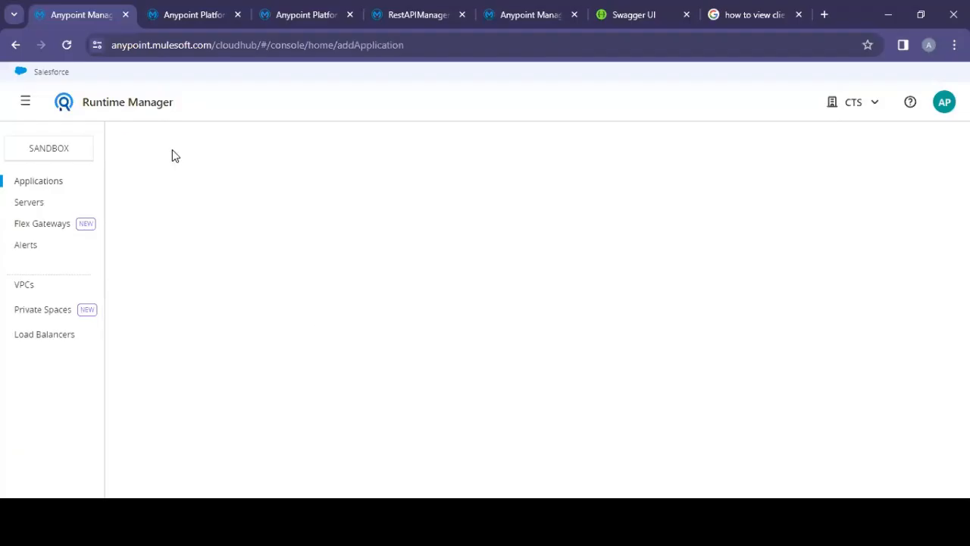
text(rest)
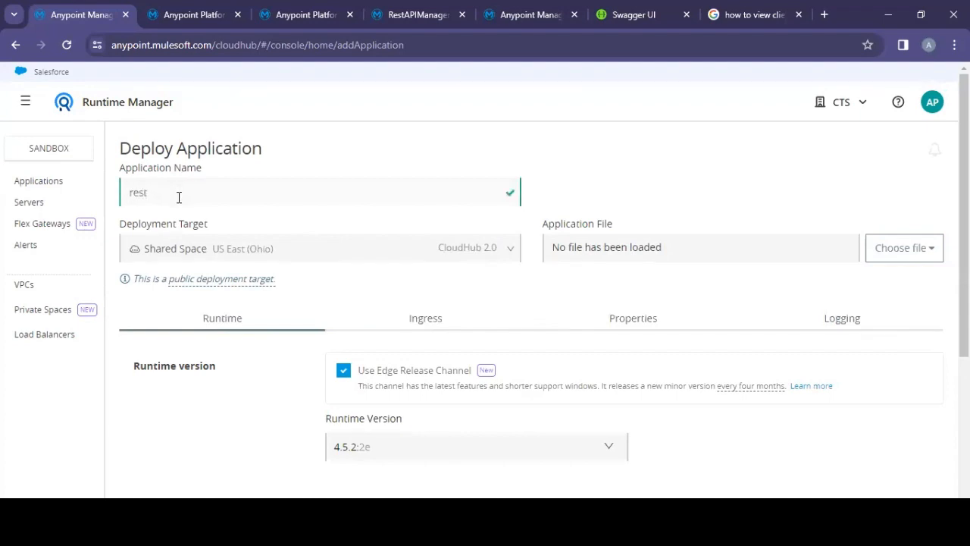
text(apidemofromlocal)
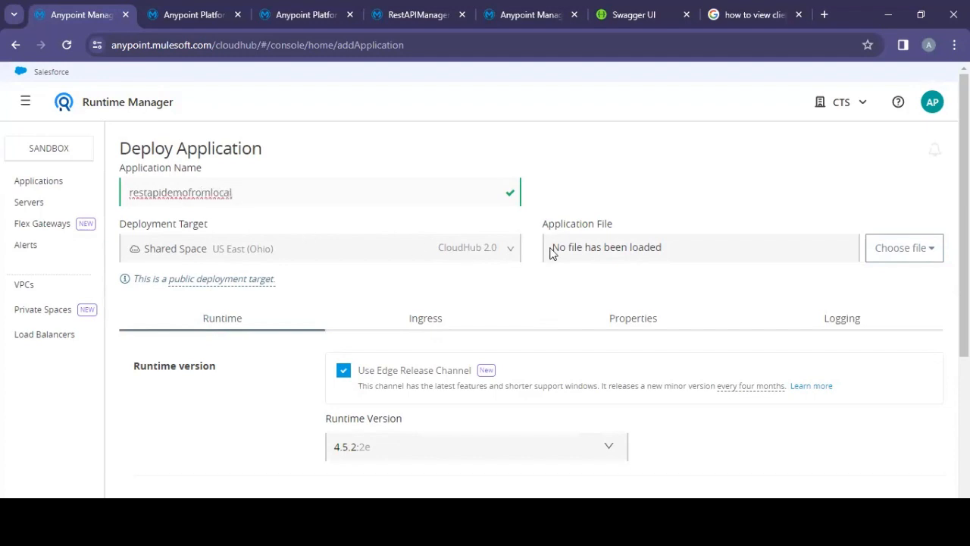
Step: Upload restwsdemo.jar from D:\Mule as the application file
click(877, 250)
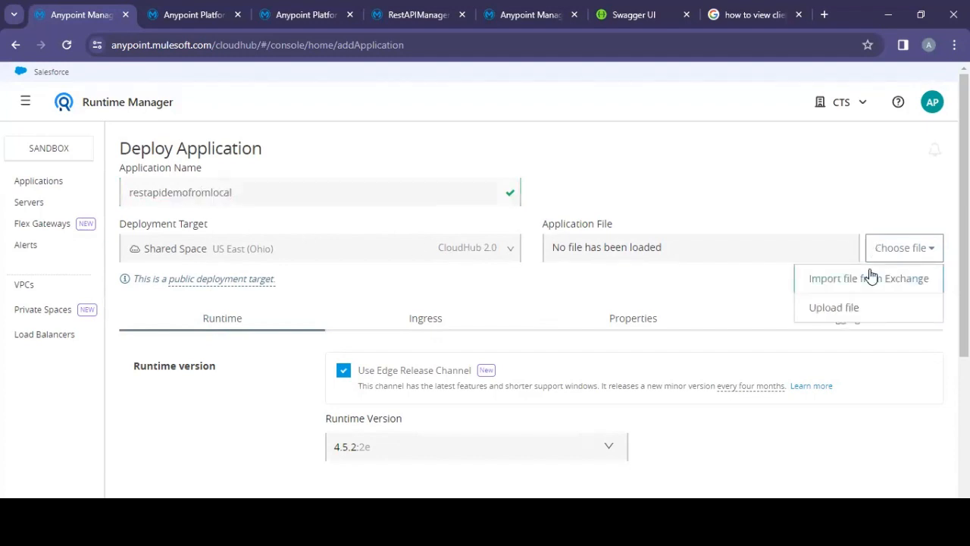
click(849, 306)
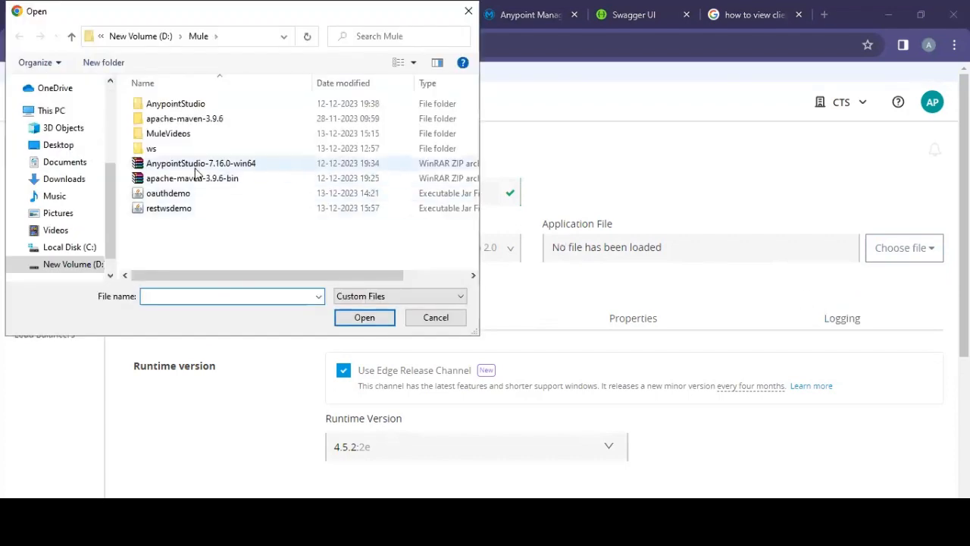
click(168, 210)
double_click(169, 211)
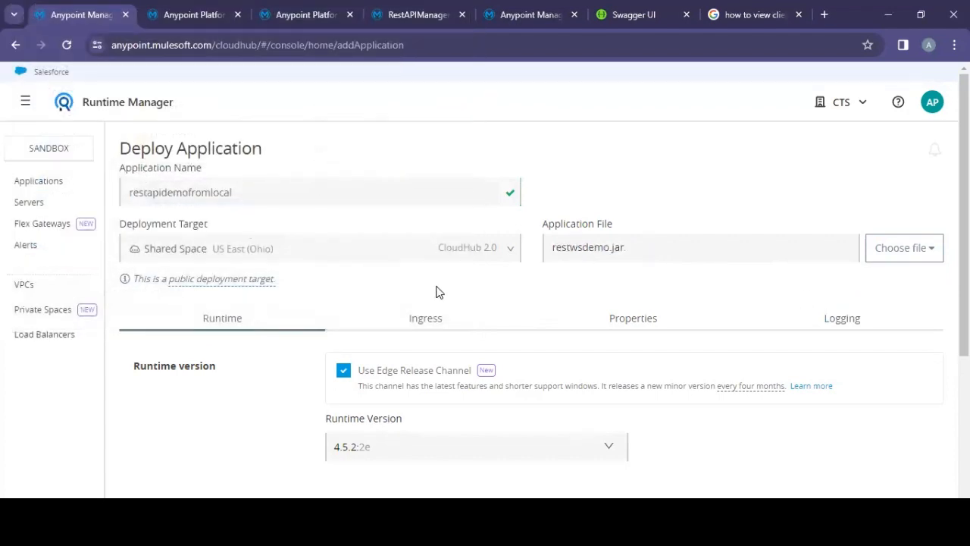
Step: Paste the platform client ID and client secret properties into the Properties text view of the deployment form
scroll(749, 365, down, 3)
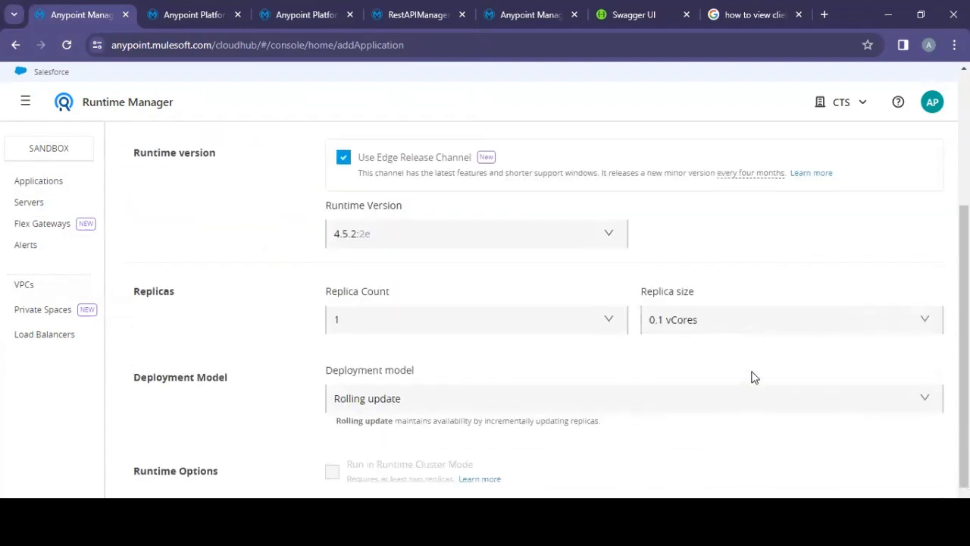
scroll(750, 367, up, 3)
click(623, 289)
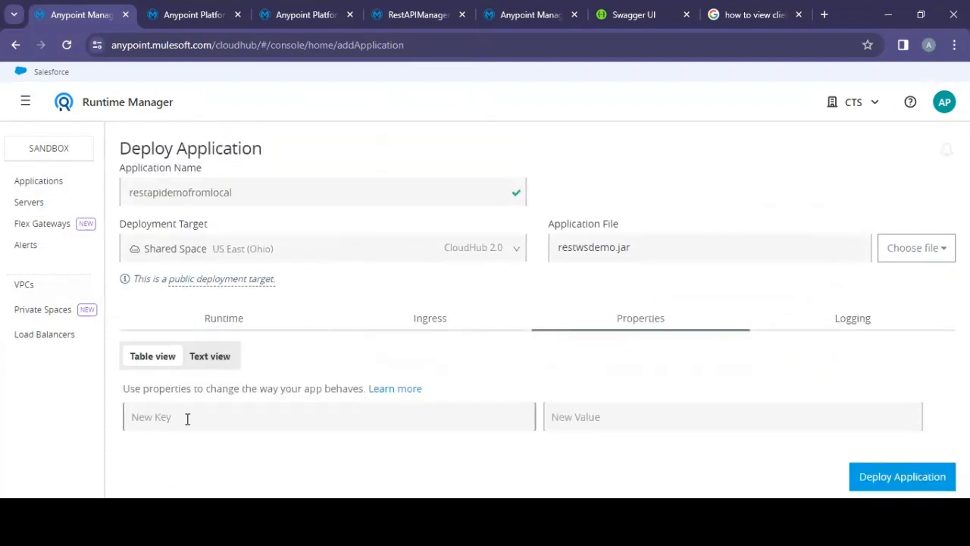
click(220, 357)
click(237, 415)
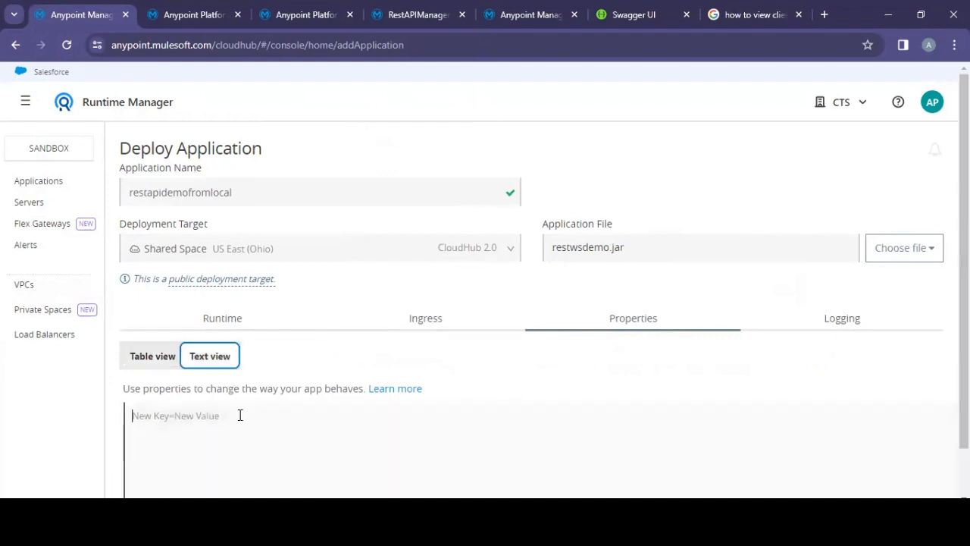
key(ctrl+v)
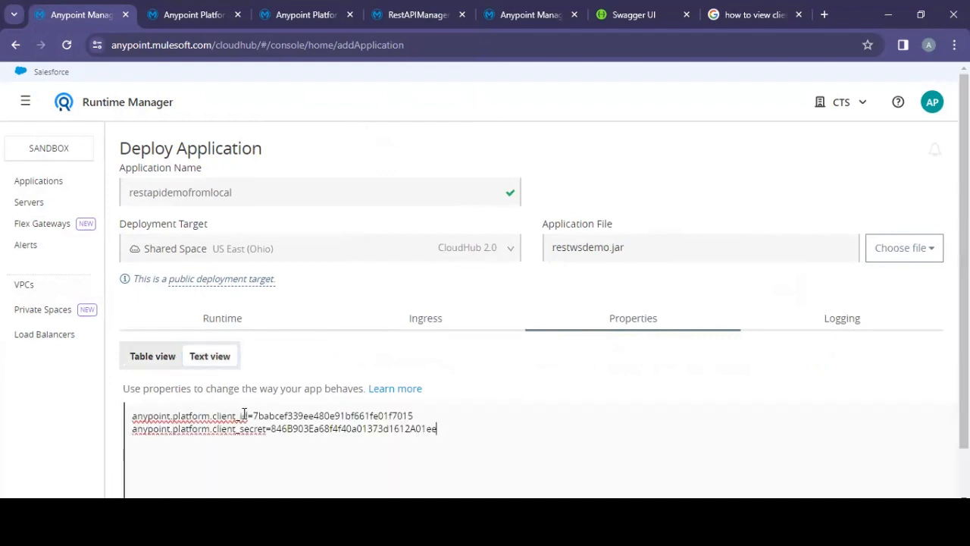
Step: Set the replica size to 0.2 vCores on the Runtime settings and deploy the application
scroll(944, 337, down, 1)
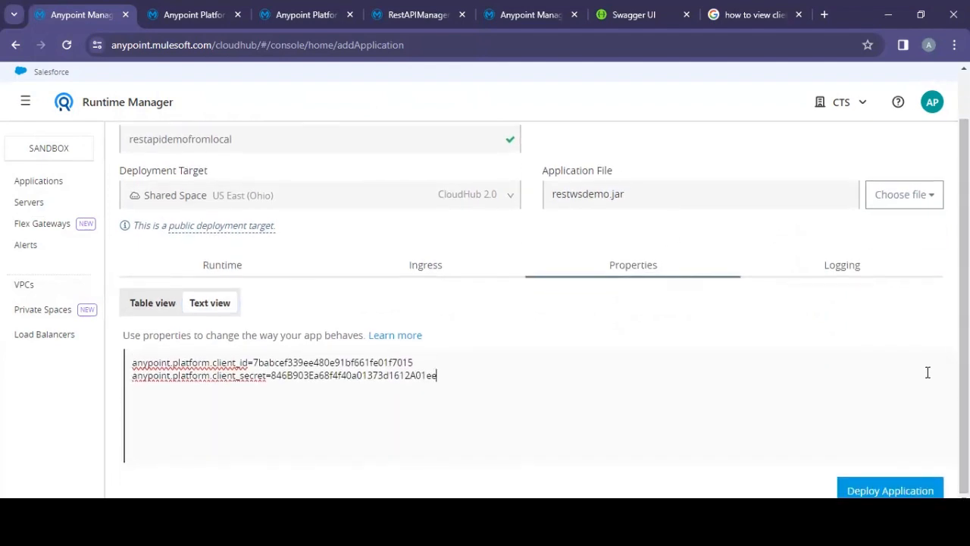
click(272, 270)
scroll(804, 367, down, 2)
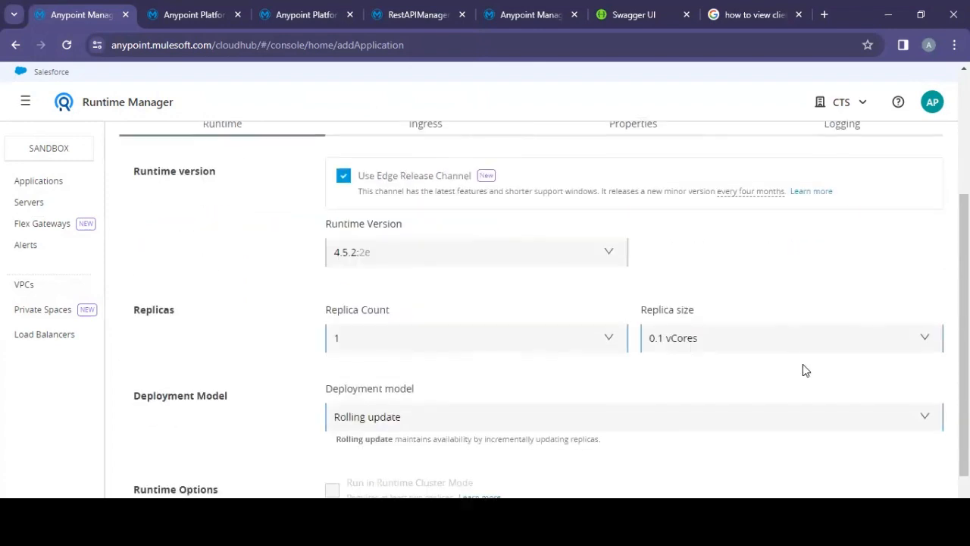
click(672, 338)
click(670, 391)
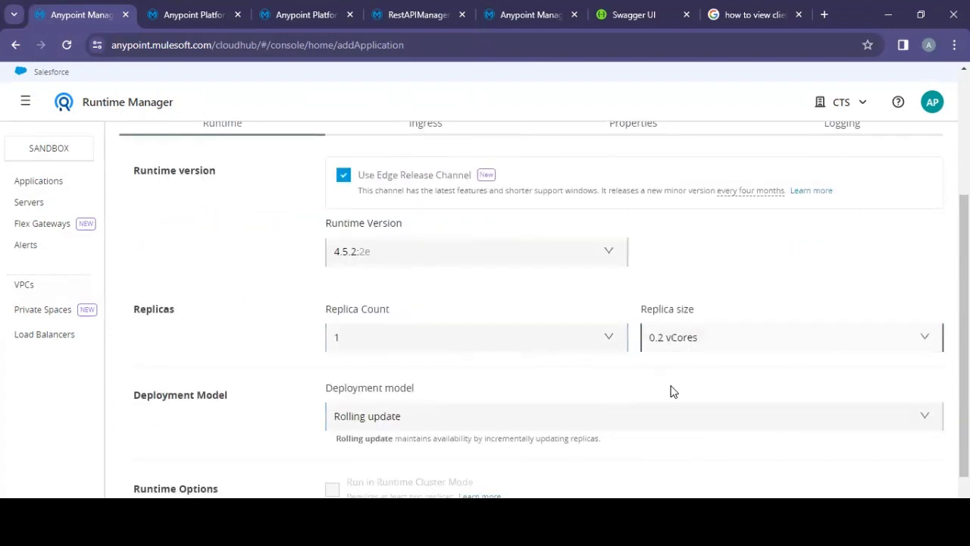
scroll(964, 341, down, 1)
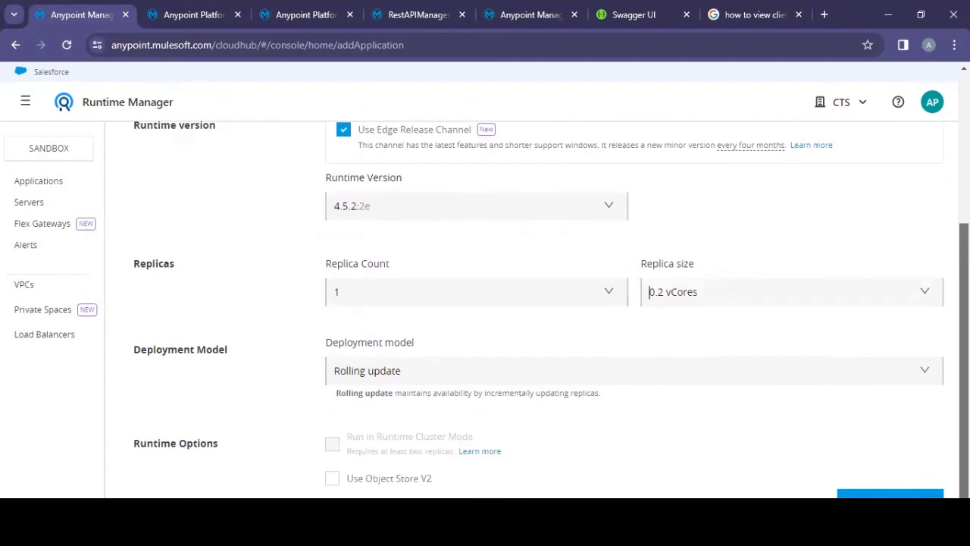
click(902, 499)
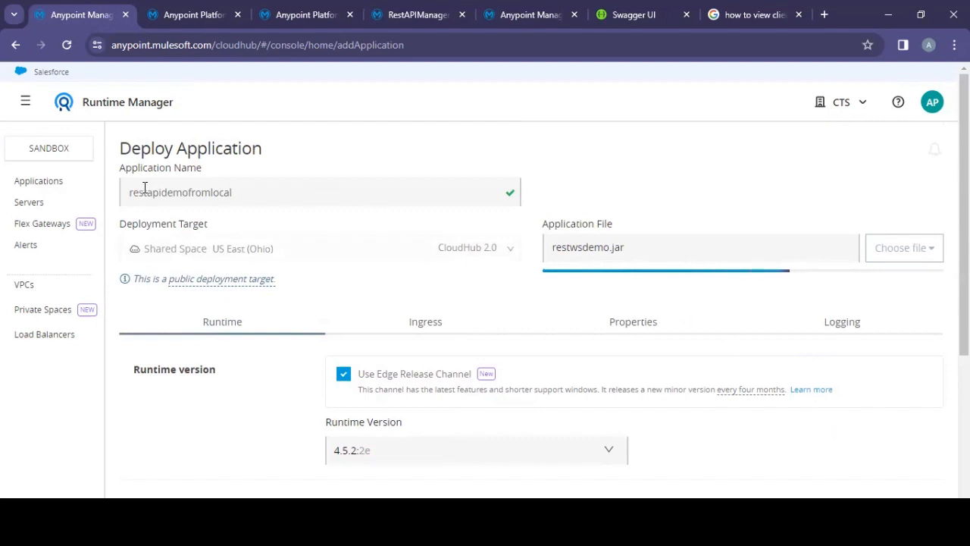
Step: Return to the applications list and close all the other browser tabs
click(50, 186)
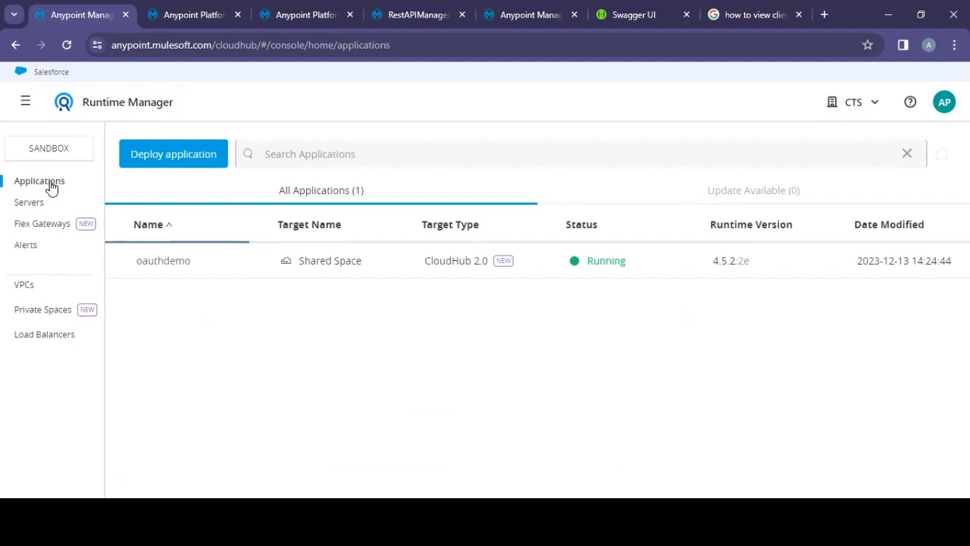
click(29, 201)
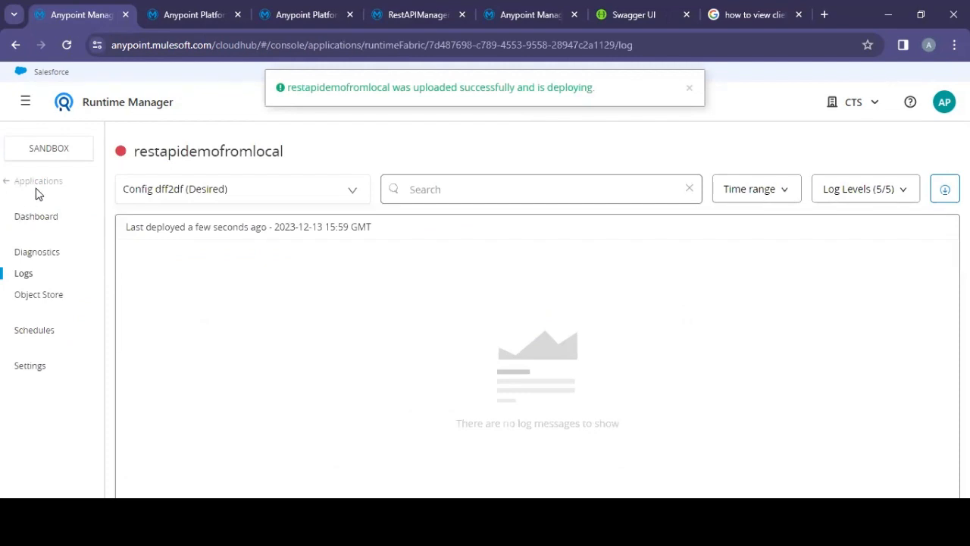
click(41, 187)
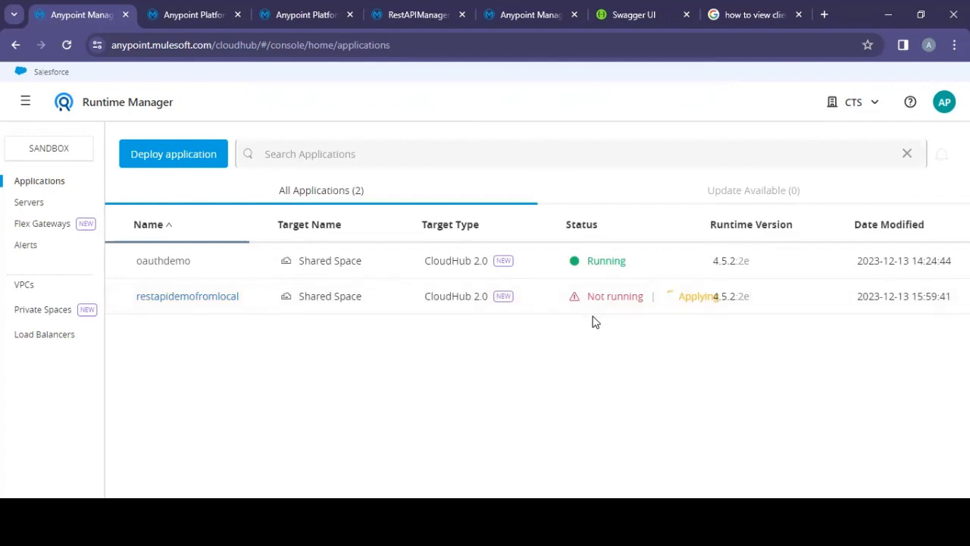
right_click(85, 19)
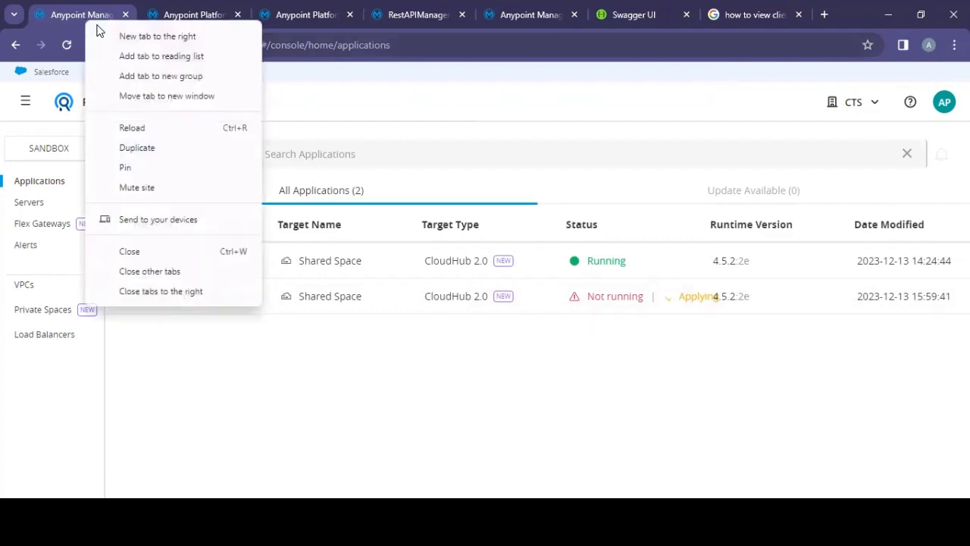
click(167, 270)
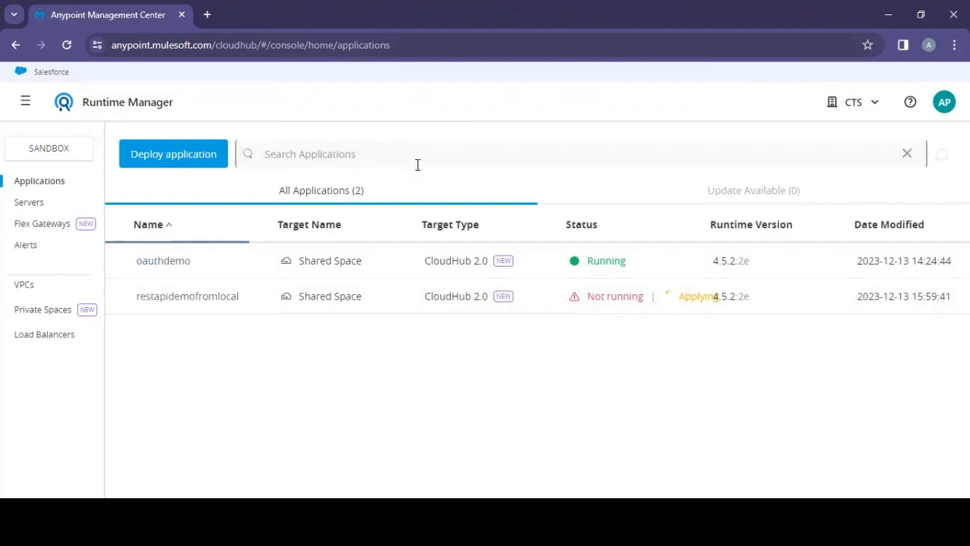
click(33, 211)
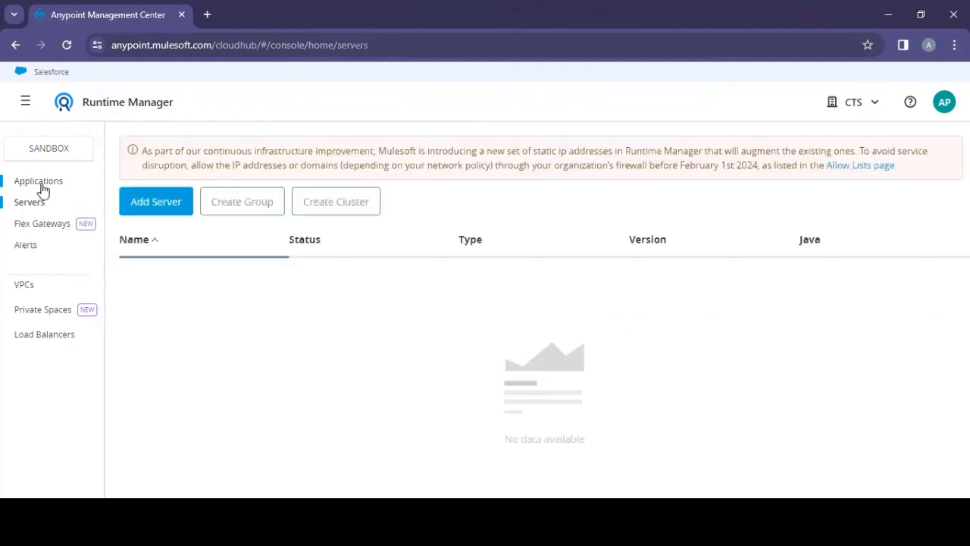
click(41, 189)
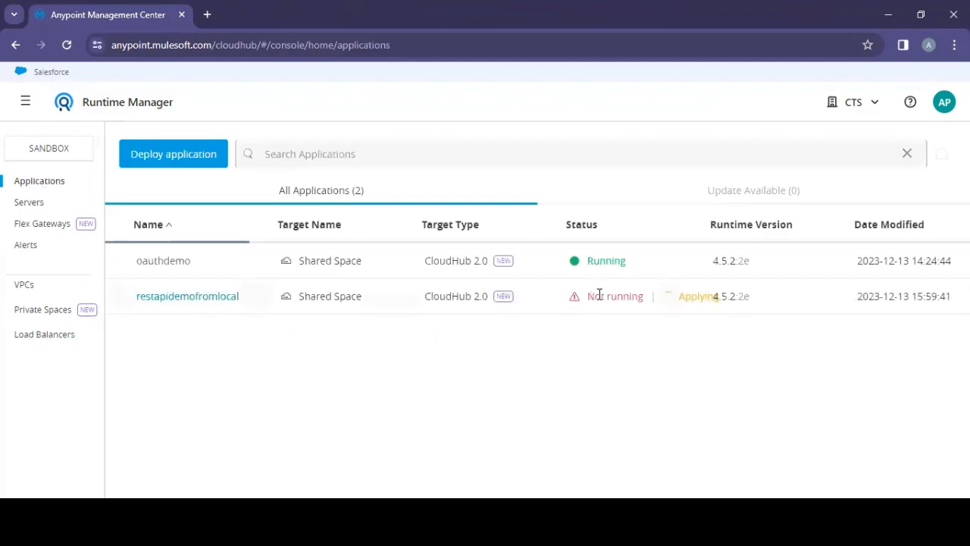
Step: Open restapidemofromlocal's settings and copy its public endpoint URL
click(184, 298)
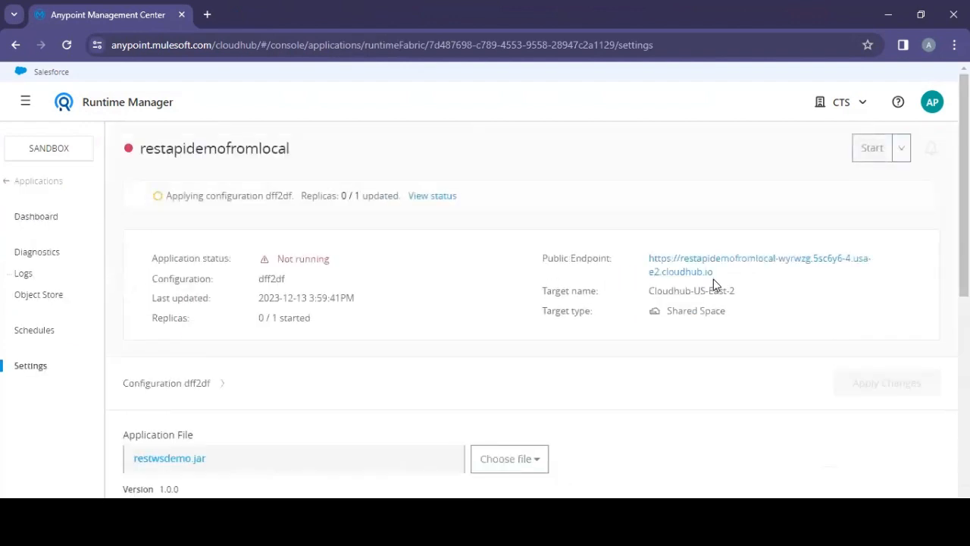
drag(714, 272, 649, 257)
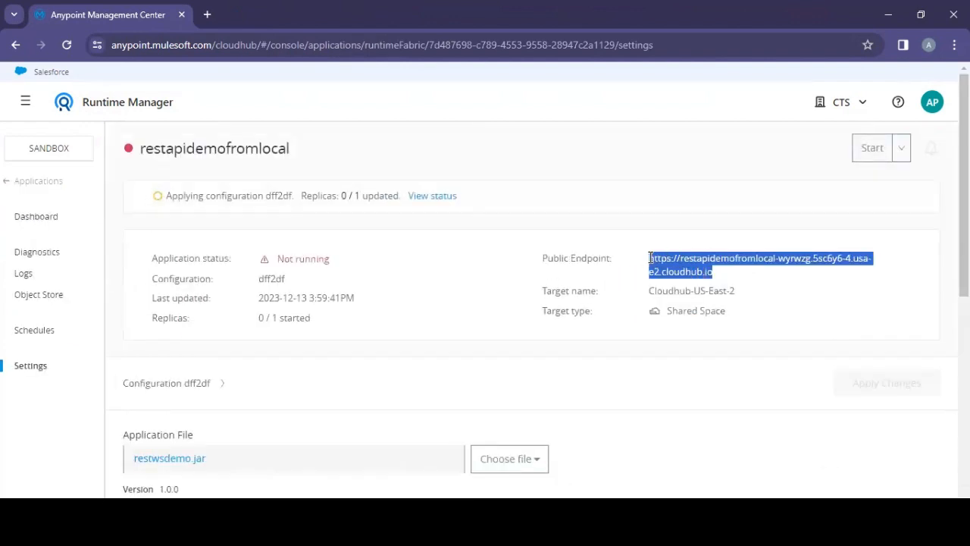
right_click(663, 257)
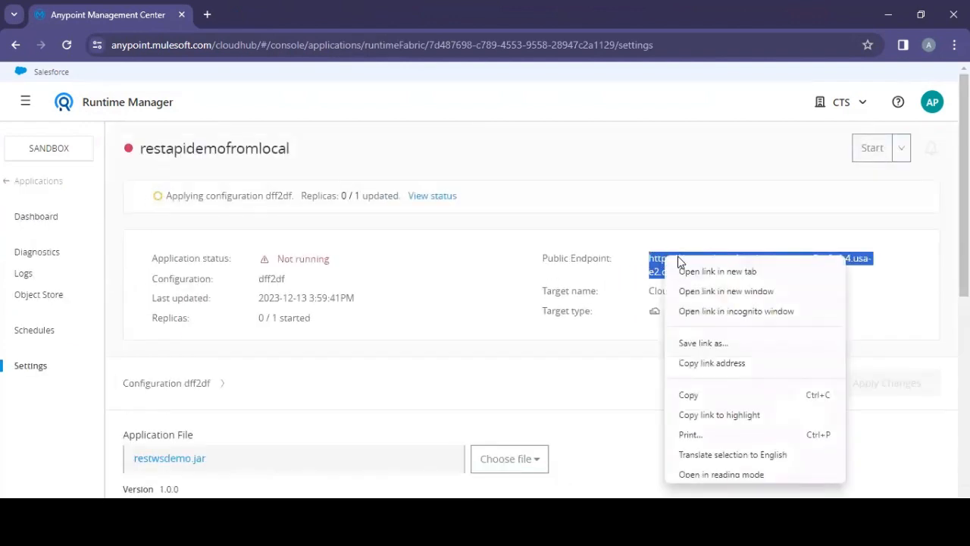
click(695, 398)
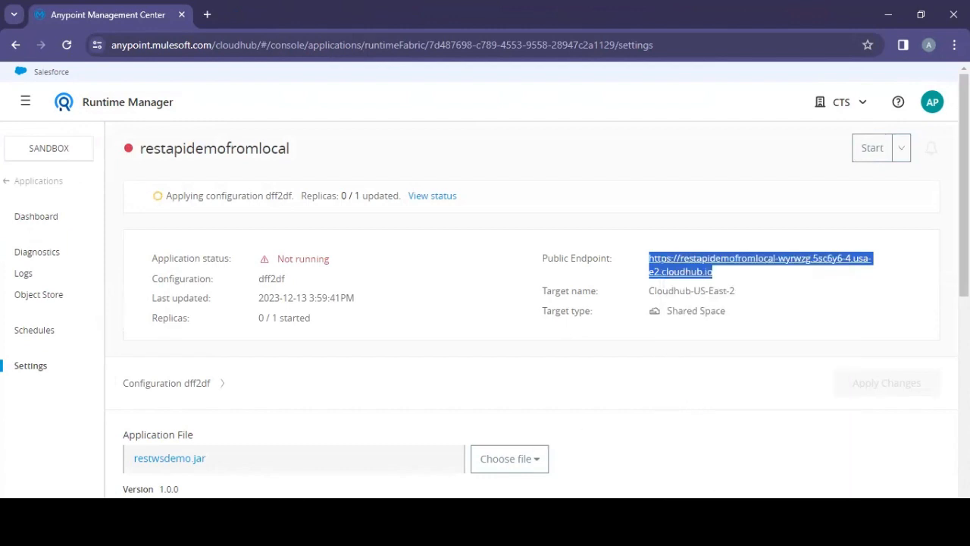
Step: Switch to Postman and replace the request URL's host with the copied restapidemofromlocal endpoint
key(alt+Tab)
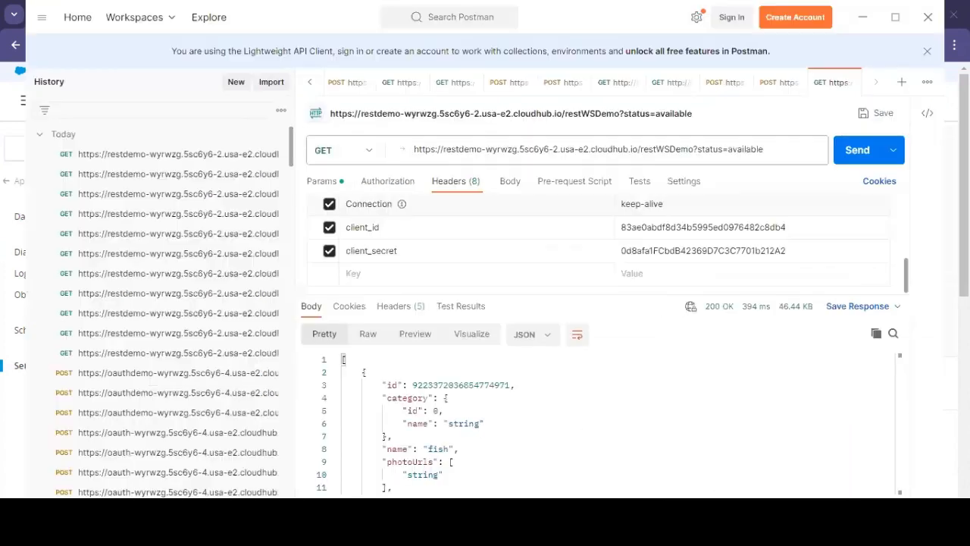
click(698, 149)
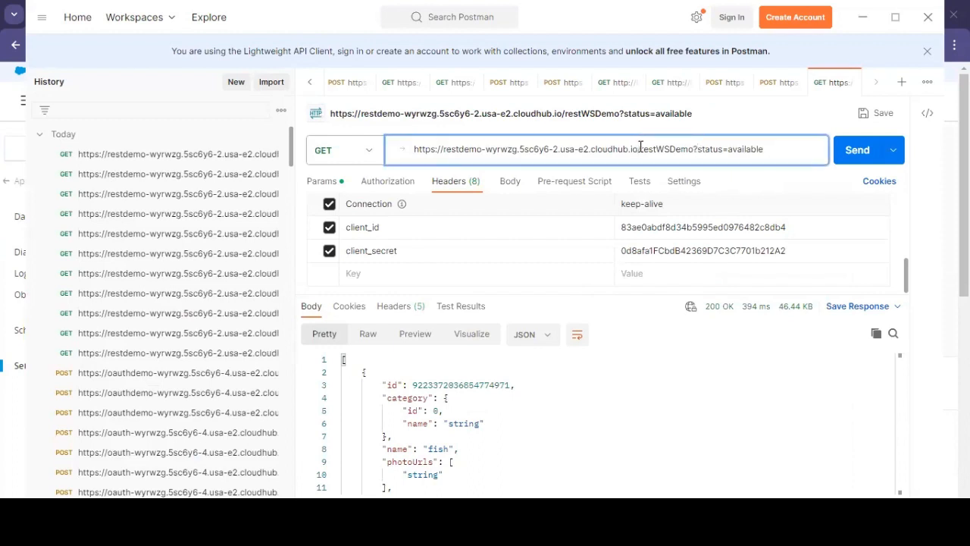
drag(640, 149, 383, 166)
key(ctrl+v)
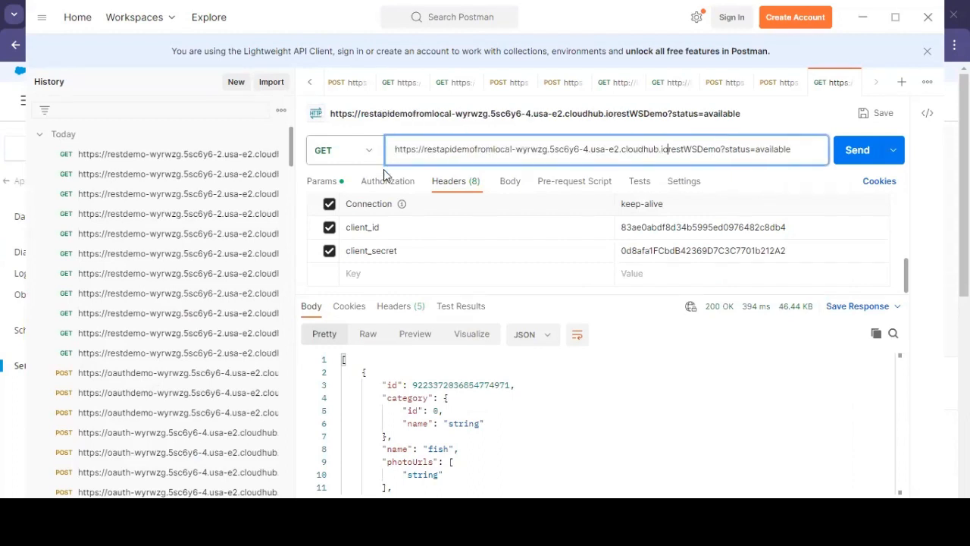
Step: Disable the client_id and client_secret headers and send the GET request
click(329, 227)
click(329, 251)
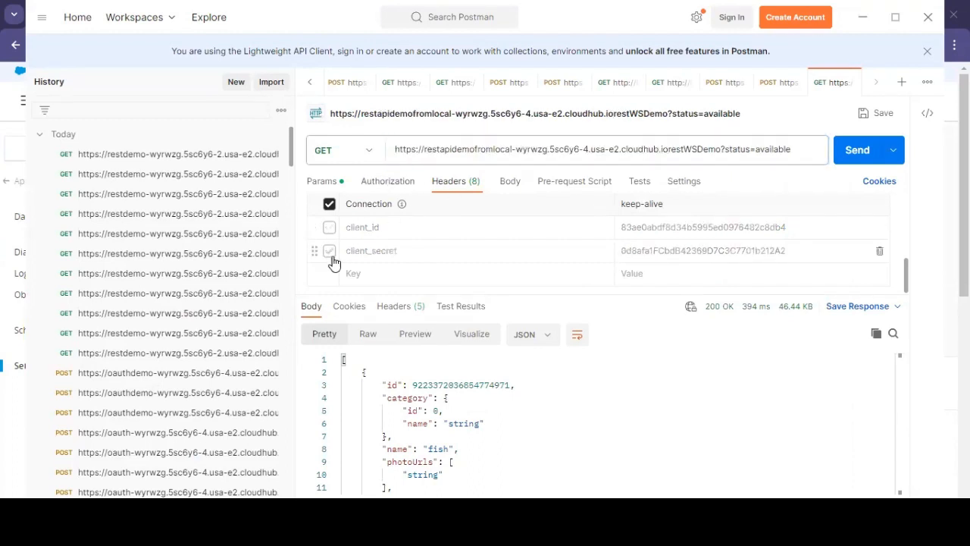
click(320, 181)
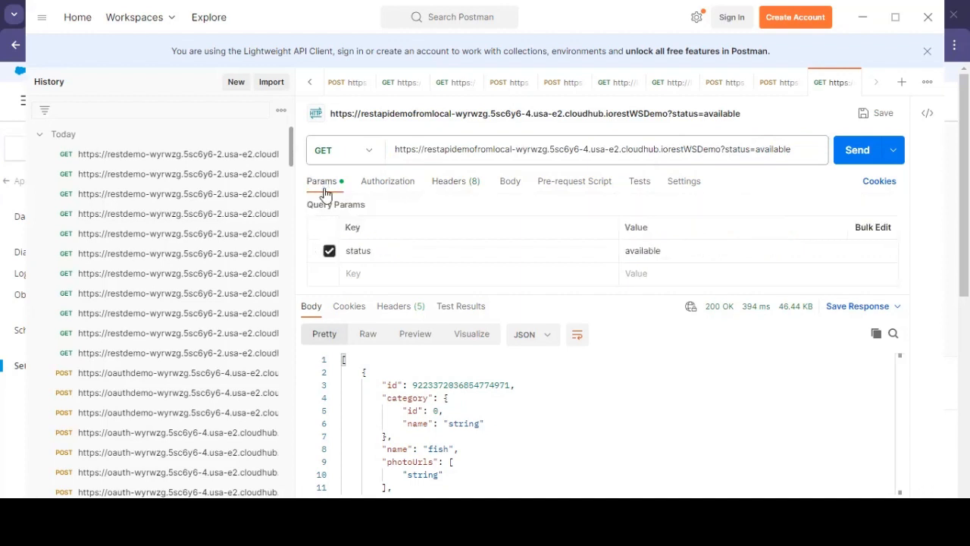
click(846, 161)
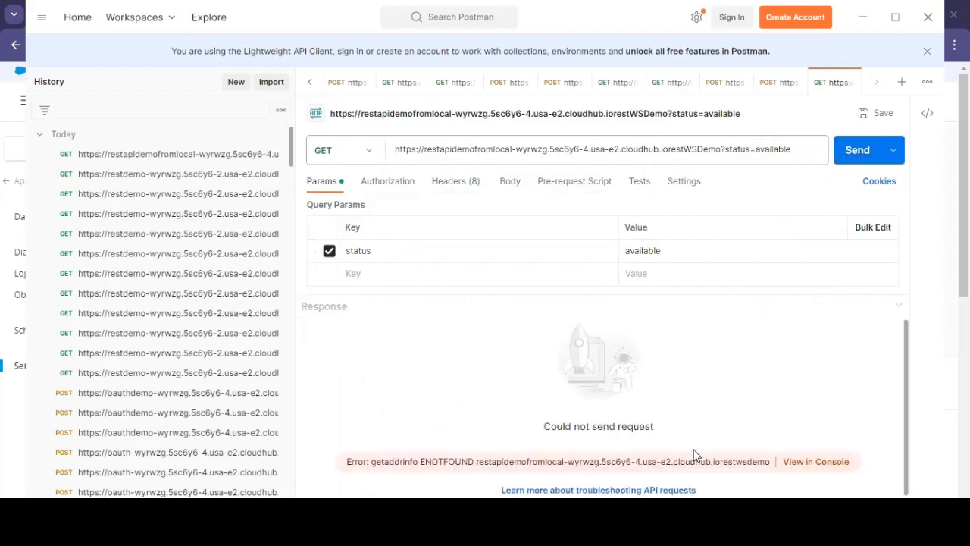
Step: Review restapidemofromlocal's application logs in Runtime Manager
key(alt+Tab)
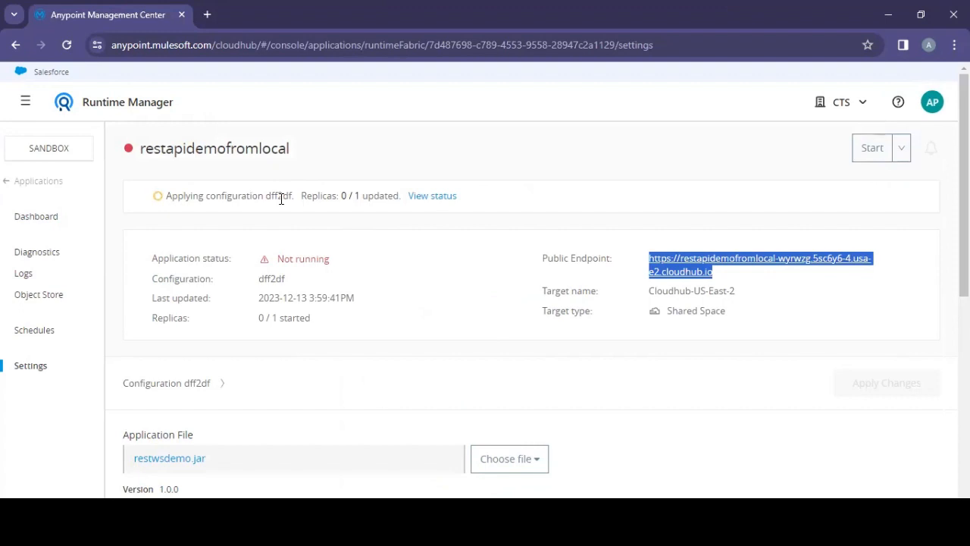
click(23, 275)
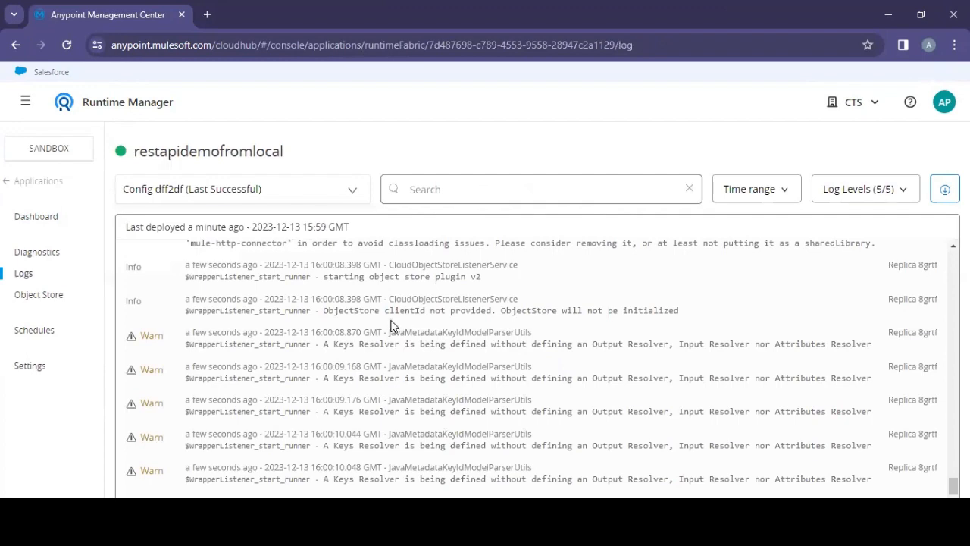
scroll(393, 326, up, 2)
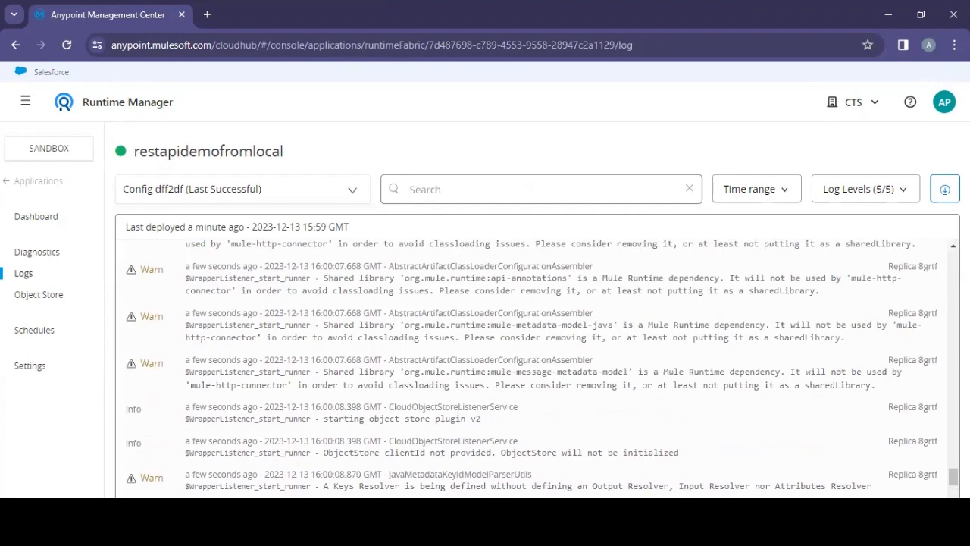
Step: Insert the missing slash before restWSDemo in the request URL, resend the request, and review its headers
key(alt+Tab)
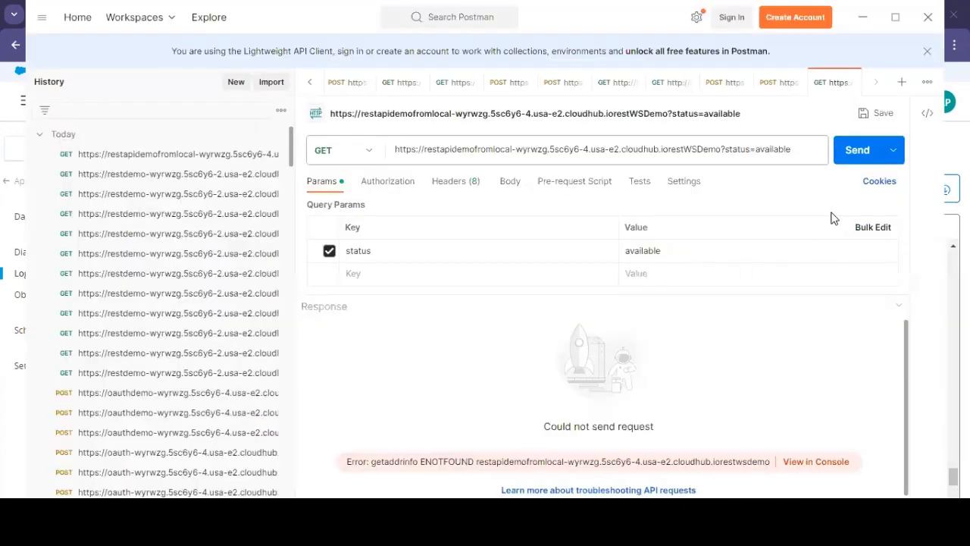
click(863, 151)
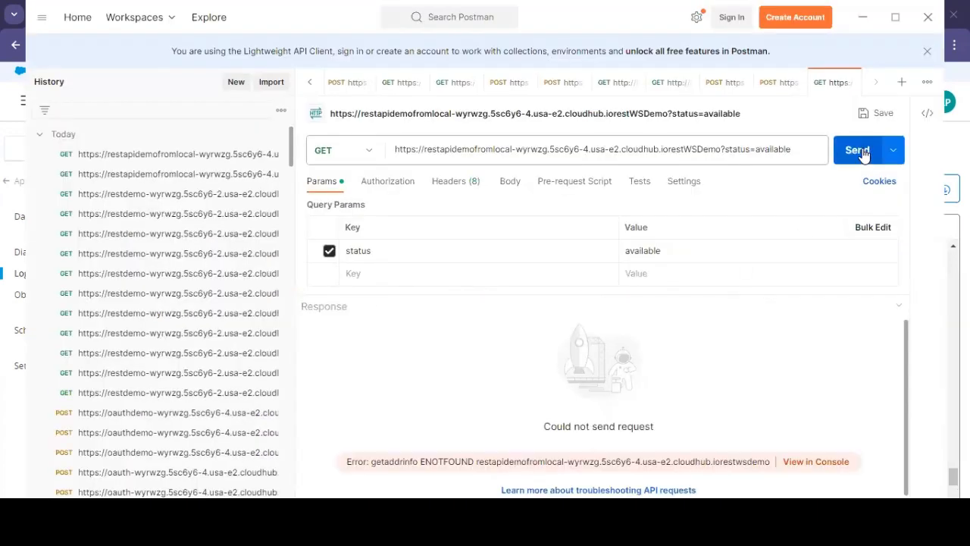
click(670, 149)
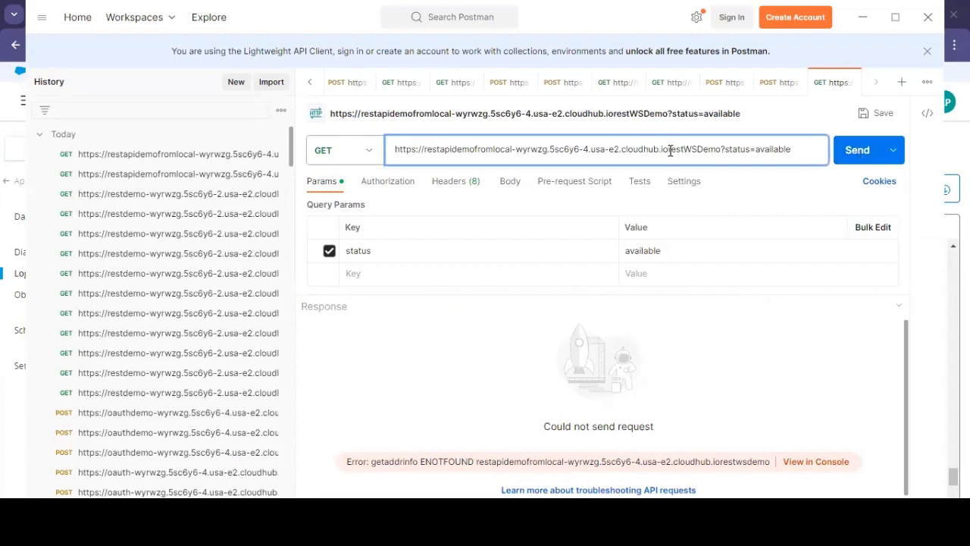
text(/)
click(860, 150)
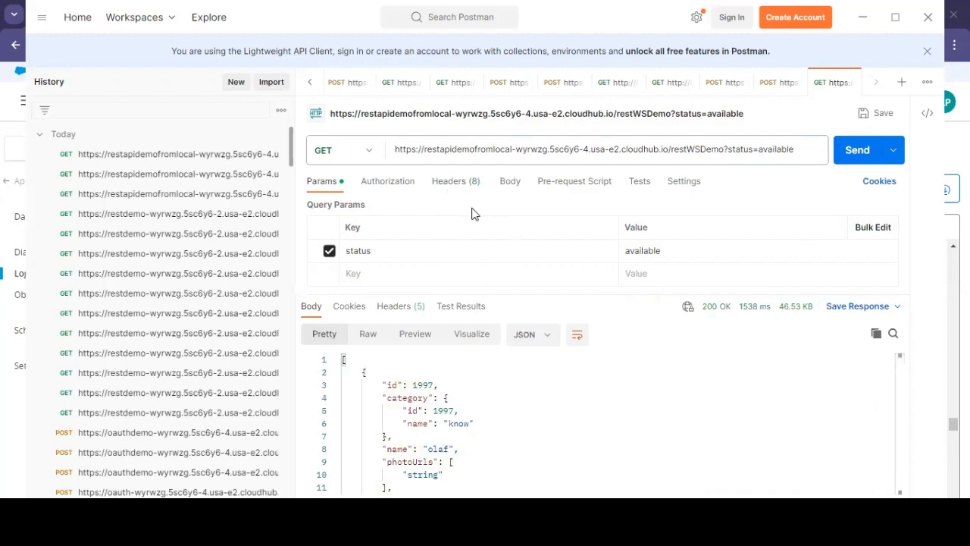
click(464, 183)
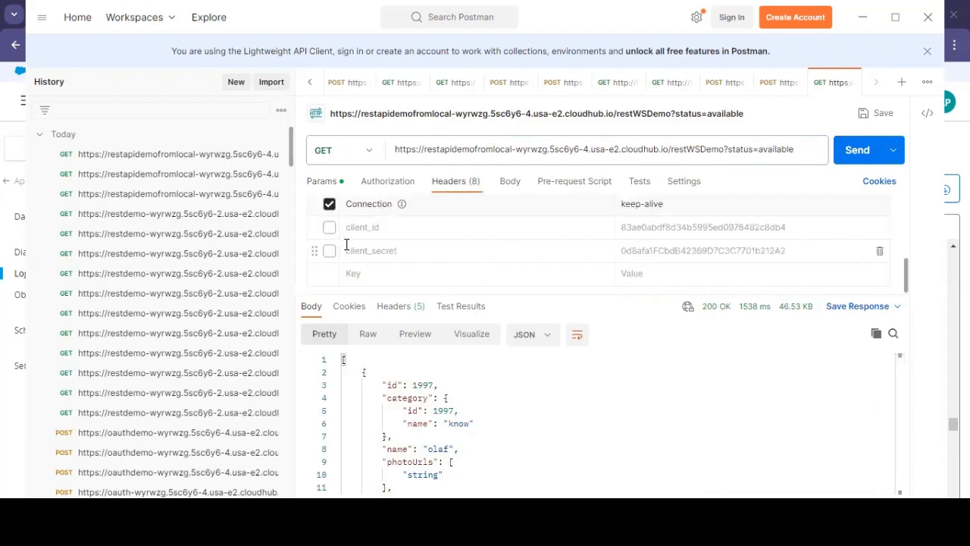
click(322, 181)
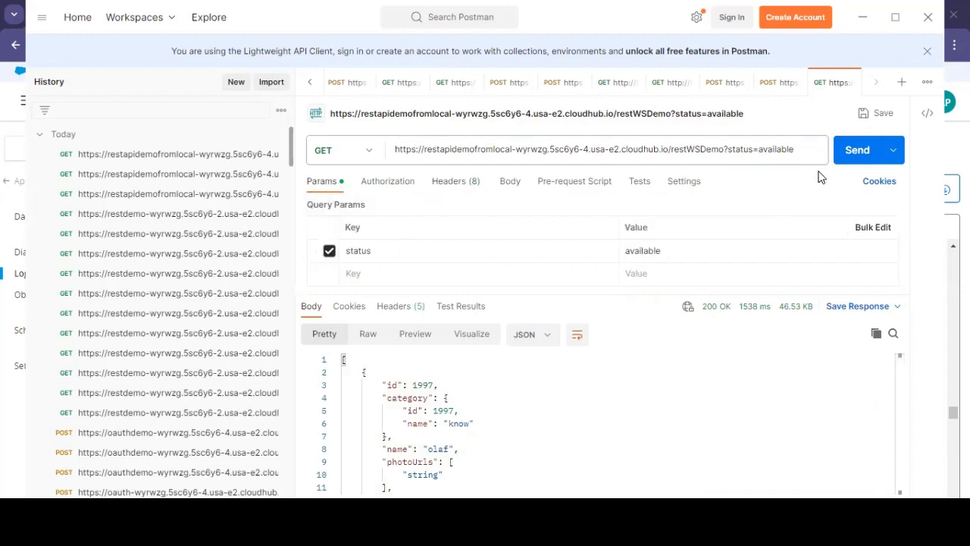
Step: Resend the GET request, then open the RestAPIDemo API instance summary in API Manager and review it
click(859, 150)
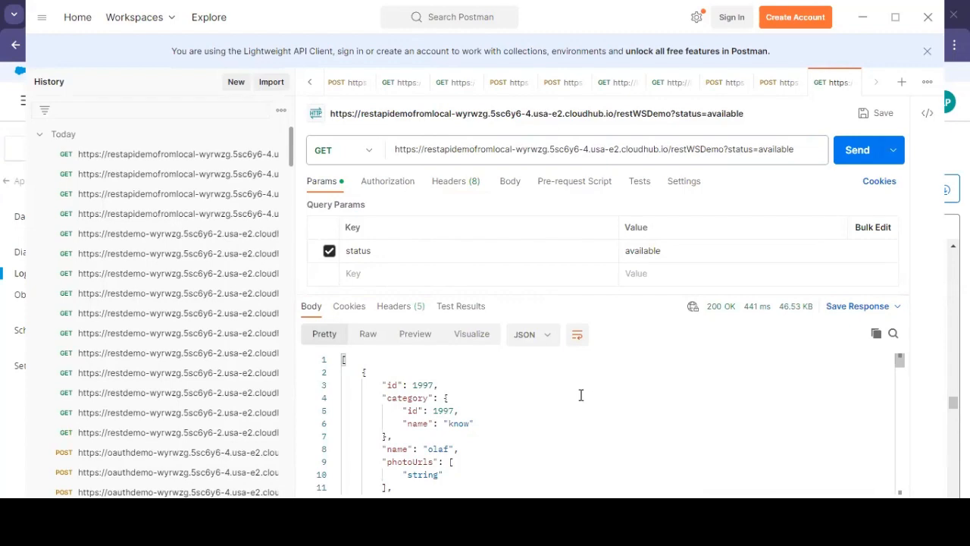
key(alt+Tab)
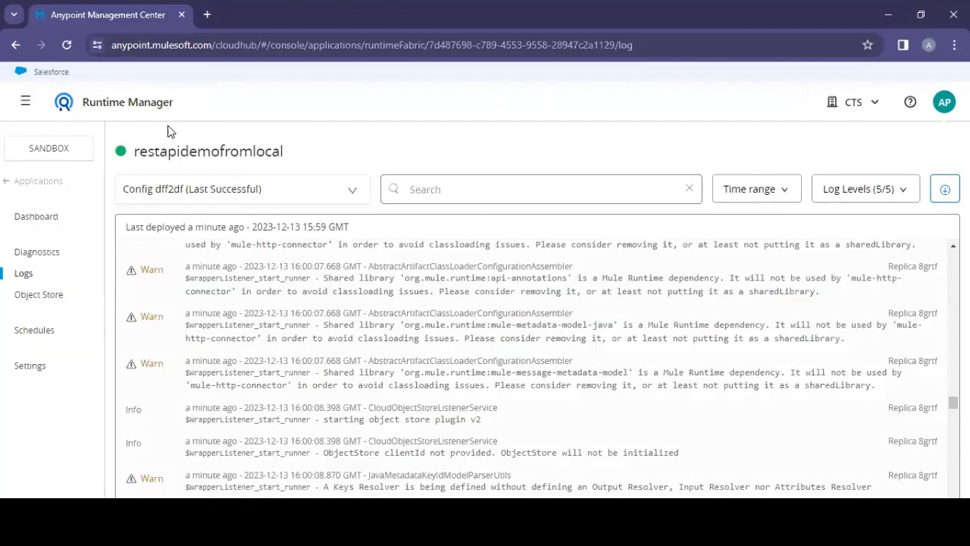
click(25, 102)
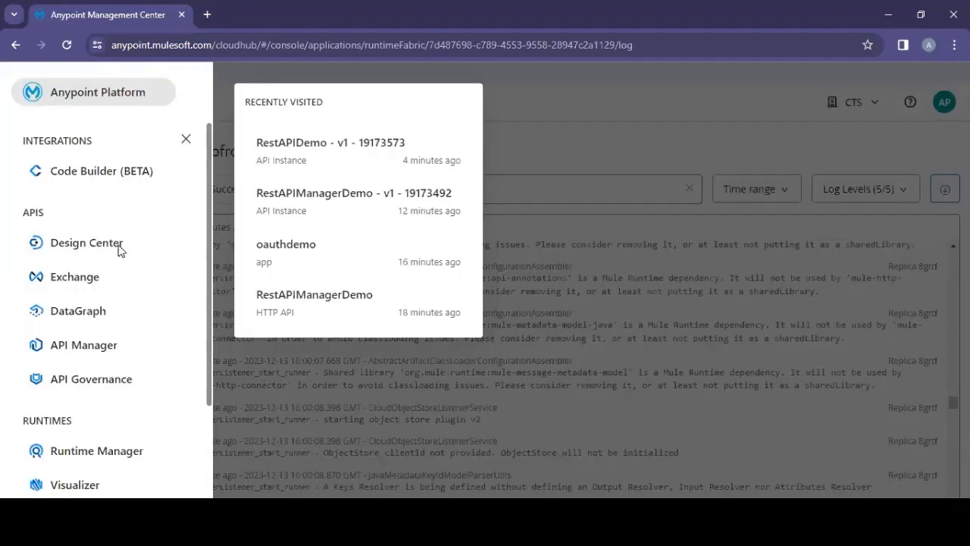
click(85, 344)
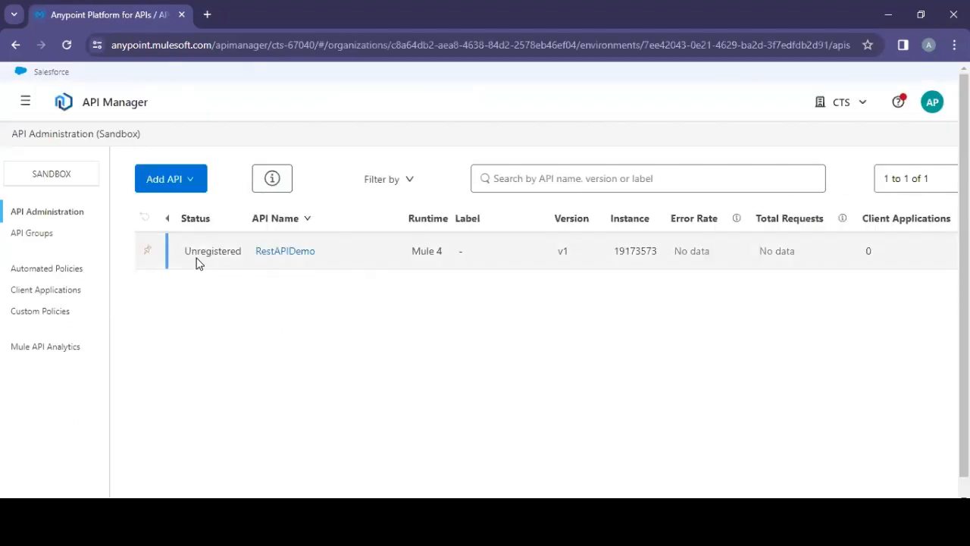
click(275, 253)
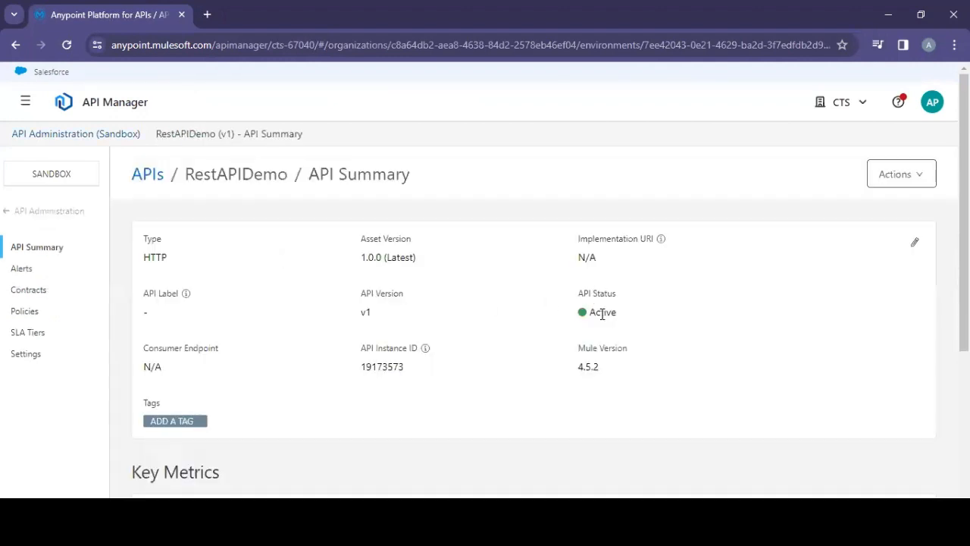
scroll(602, 313, down, 3)
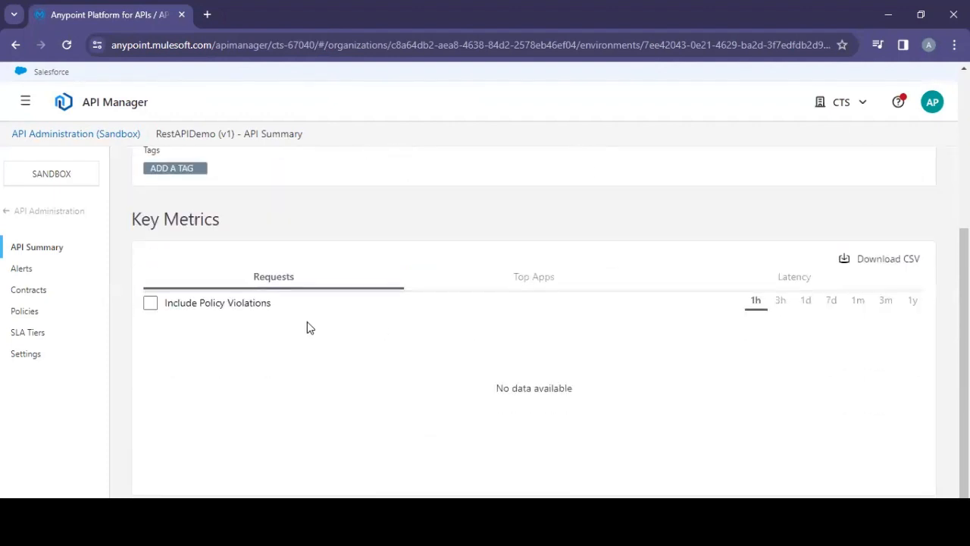
scroll(307, 326, up, 3)
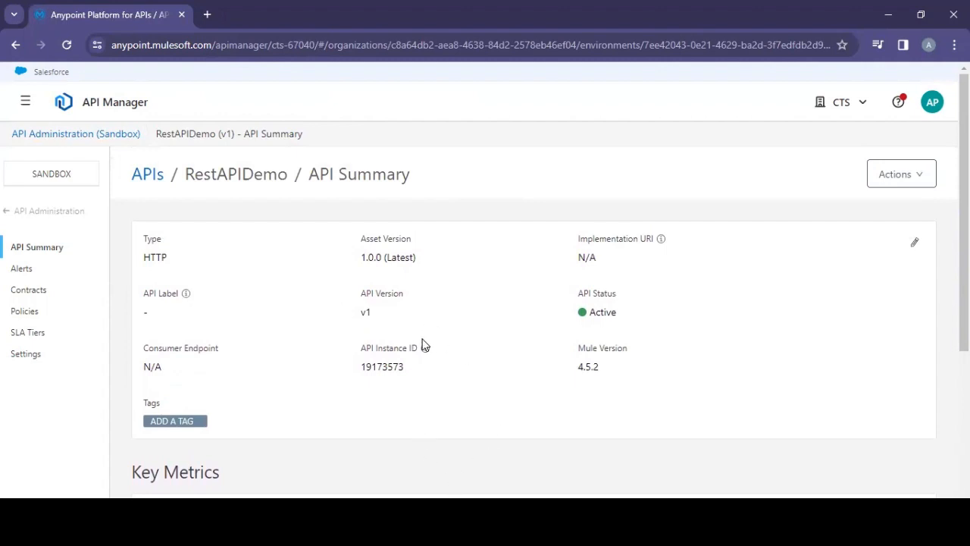
Step: Resend the GET request in Postman and return to API Manager
key(alt+Tab)
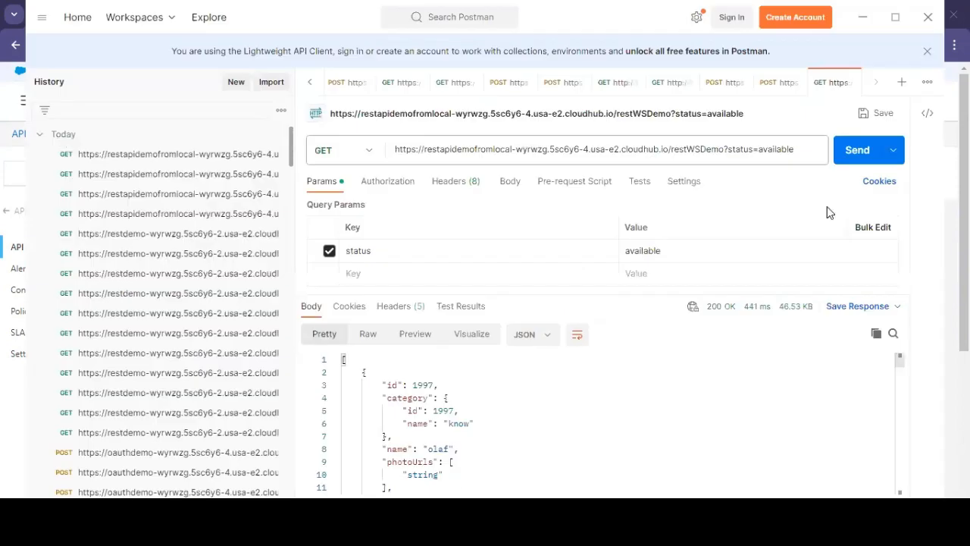
click(863, 150)
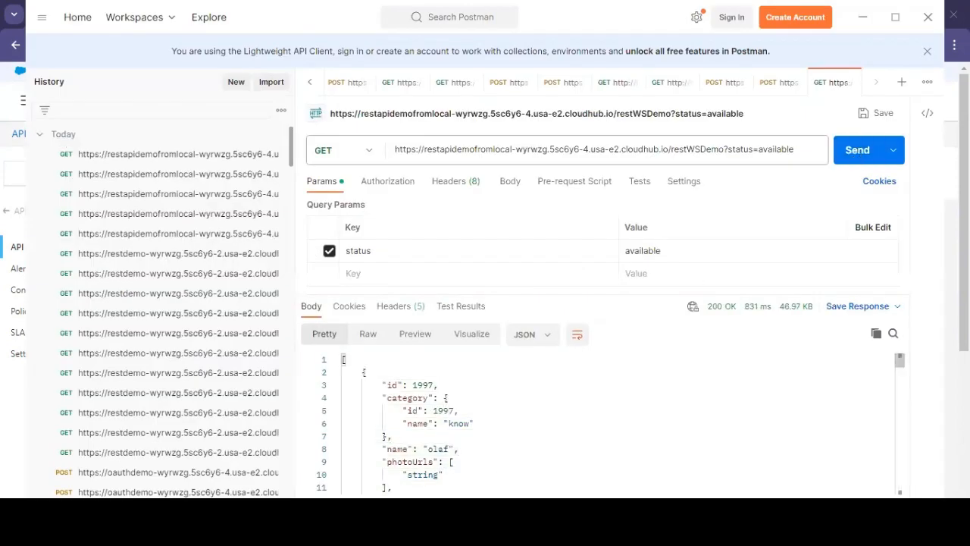
key(alt+Tab)
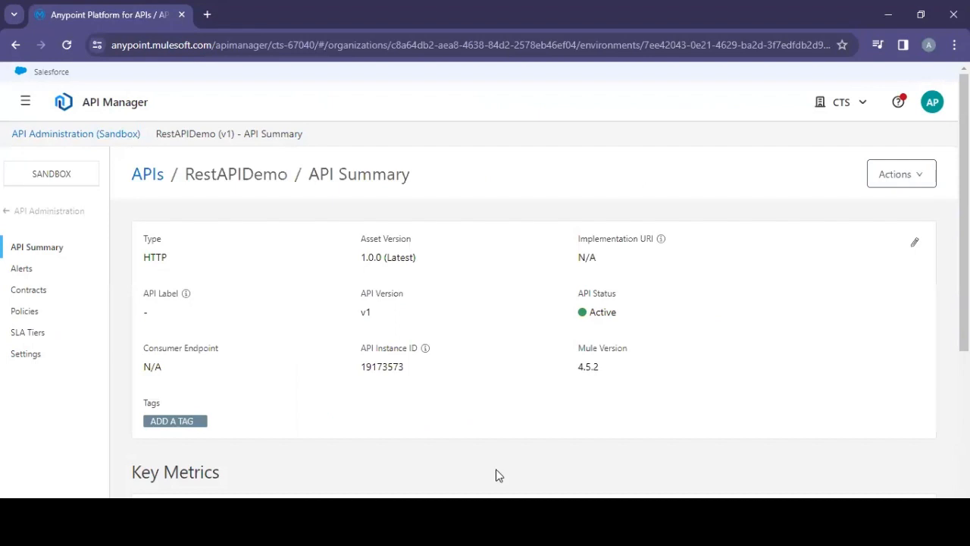
Step: Apply a Client ID Enforcement policy to RestAPIDemo using the default client_id and client_secret header expressions
click(26, 311)
scroll(347, 325, down, 1)
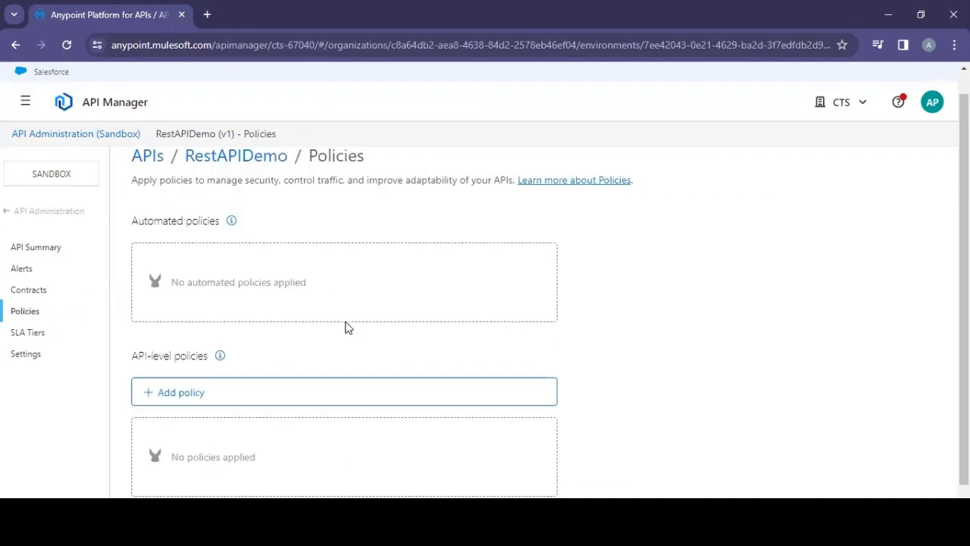
click(156, 371)
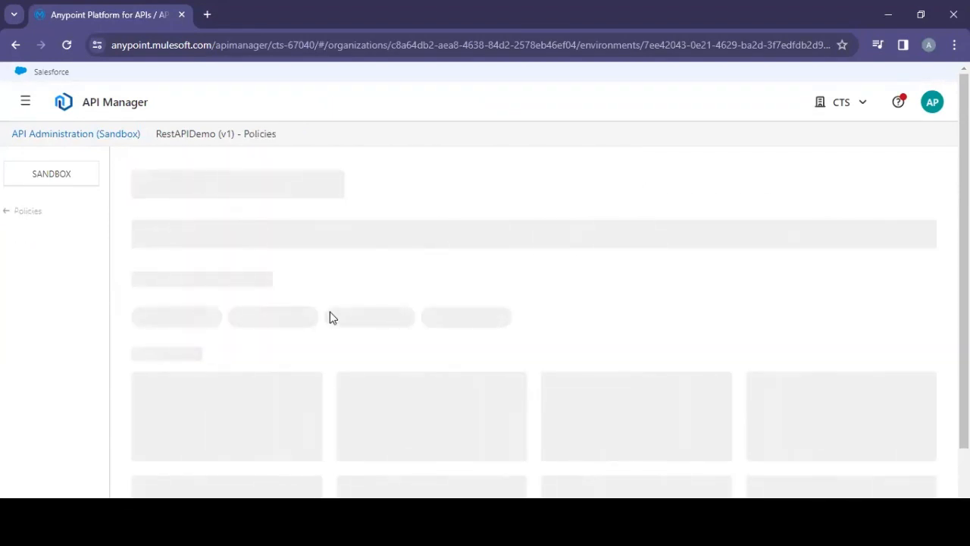
scroll(329, 314, down, 3)
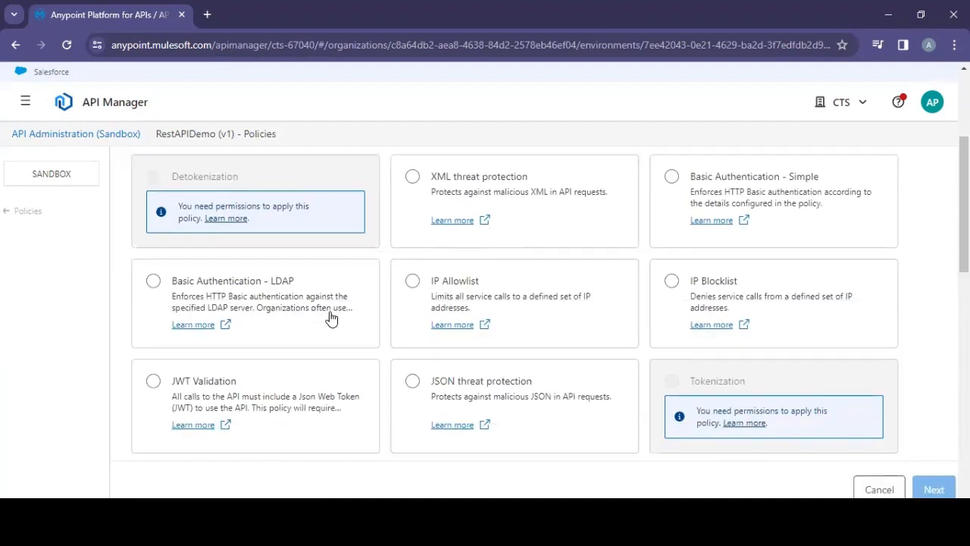
scroll(330, 316, down, 4)
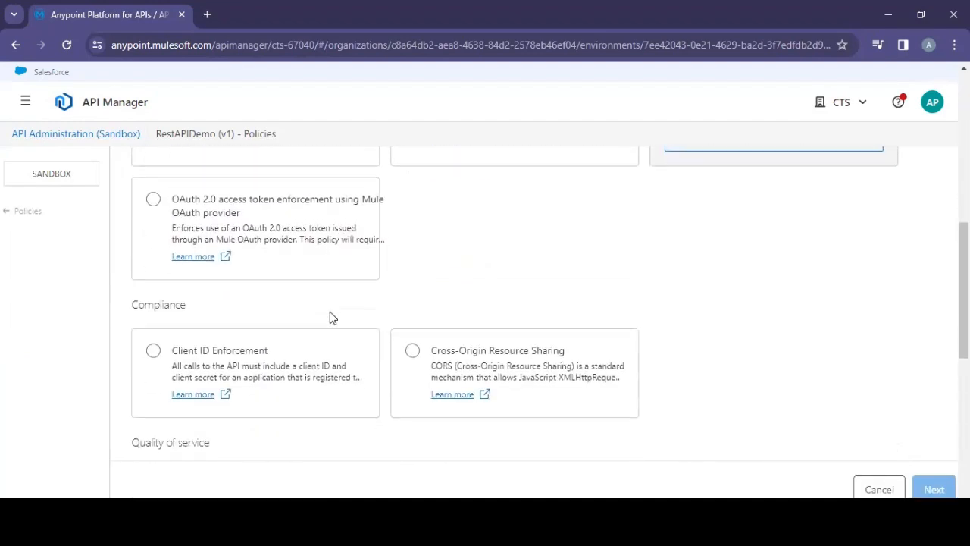
click(151, 355)
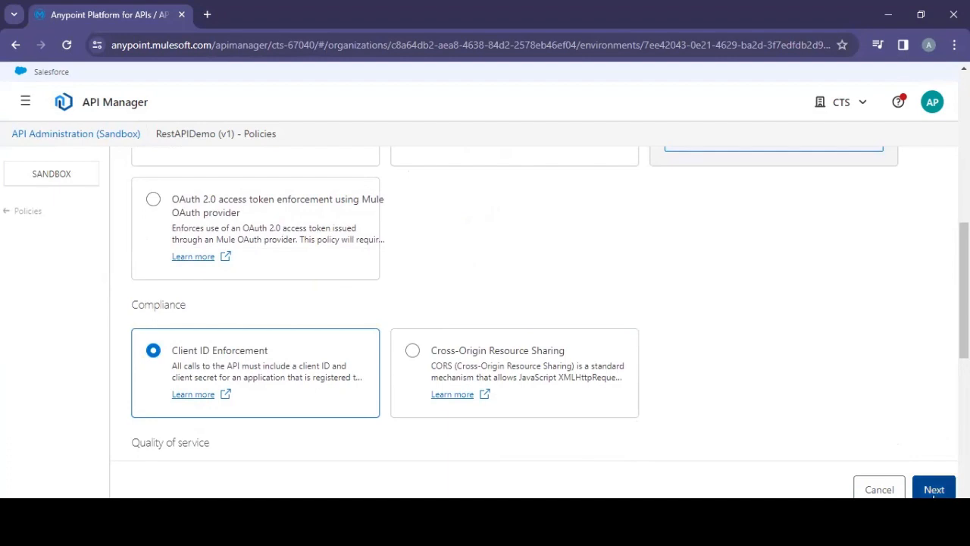
click(934, 489)
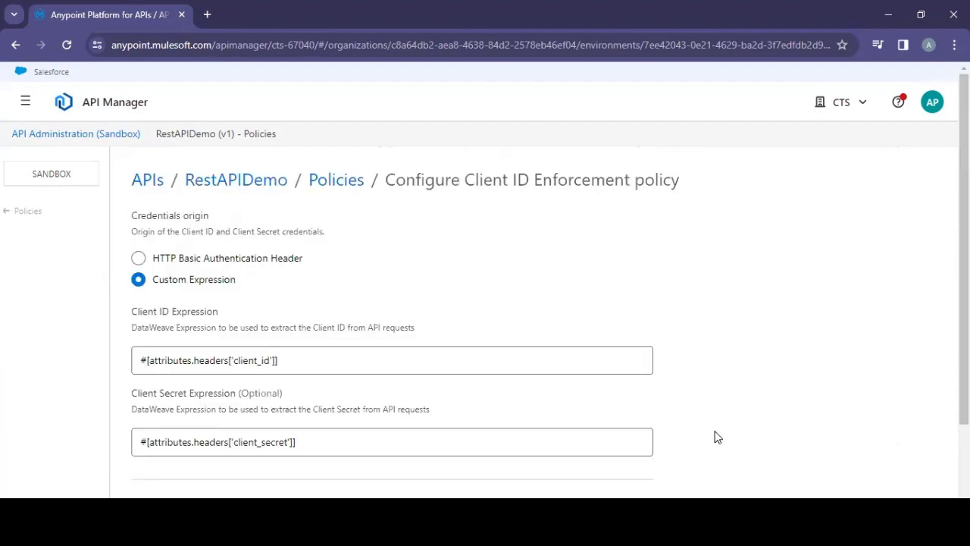
scroll(710, 346, down, 2)
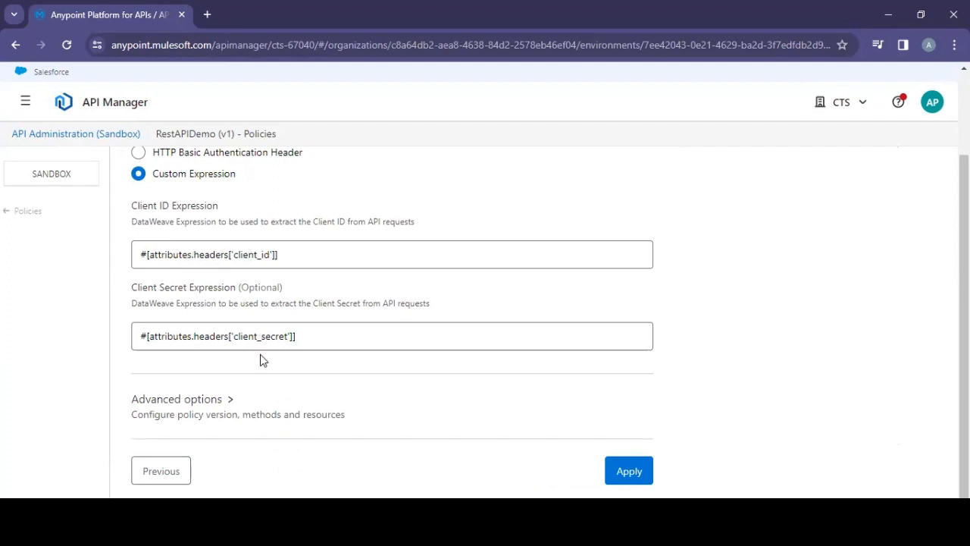
click(629, 470)
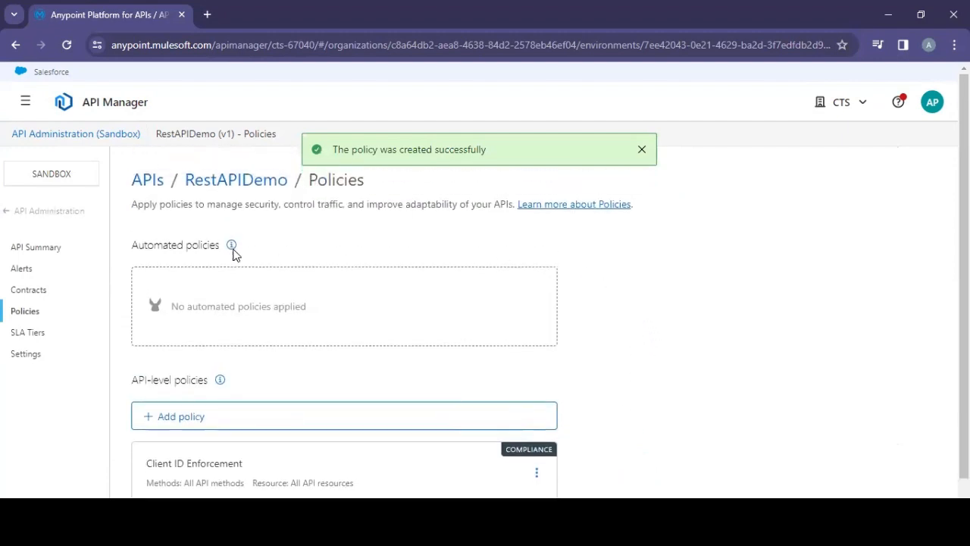
Step: Resend the GET request several times in Postman to test the new policy
key(alt+Tab)
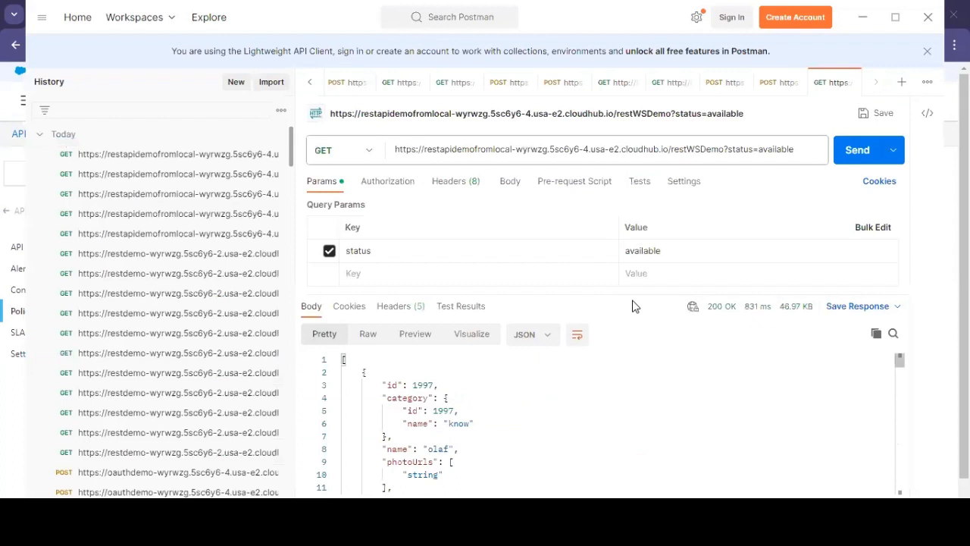
click(857, 150)
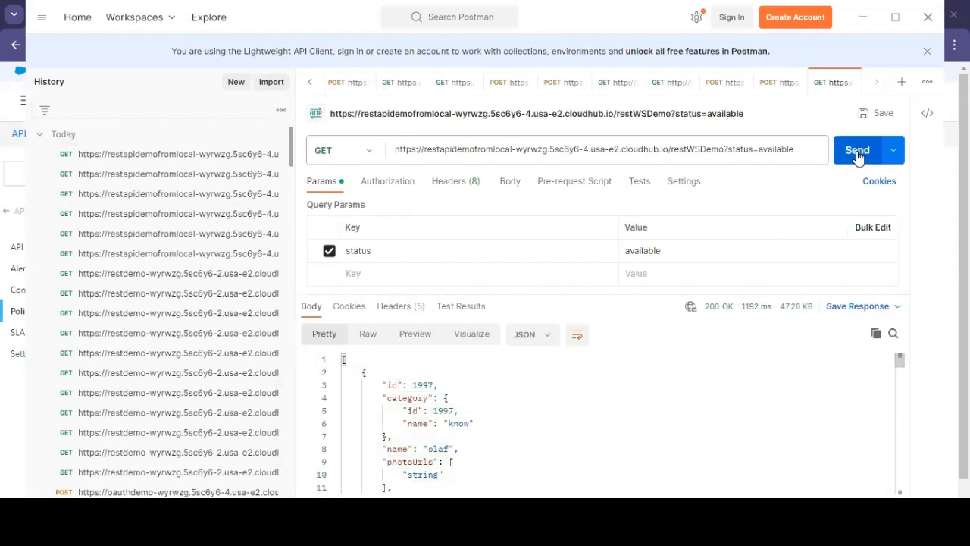
click(857, 155)
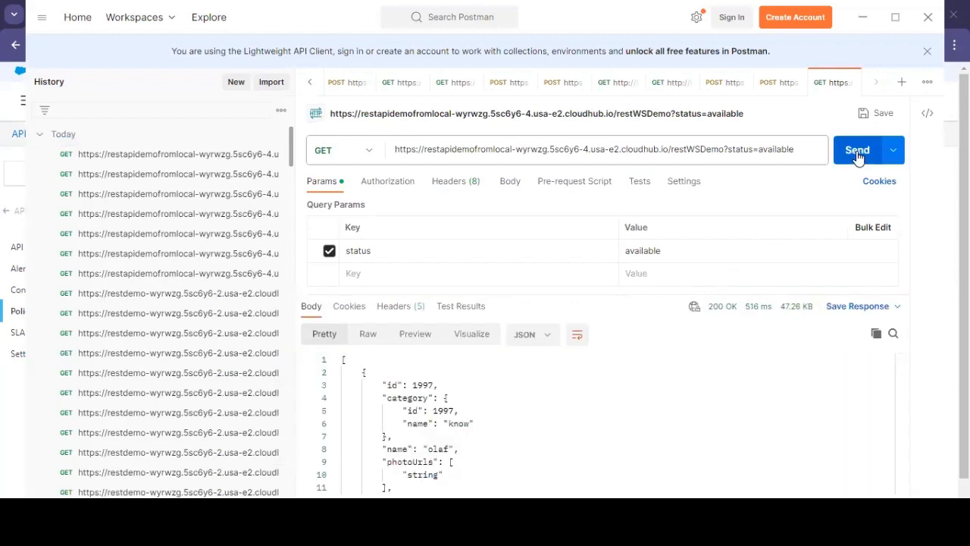
click(857, 157)
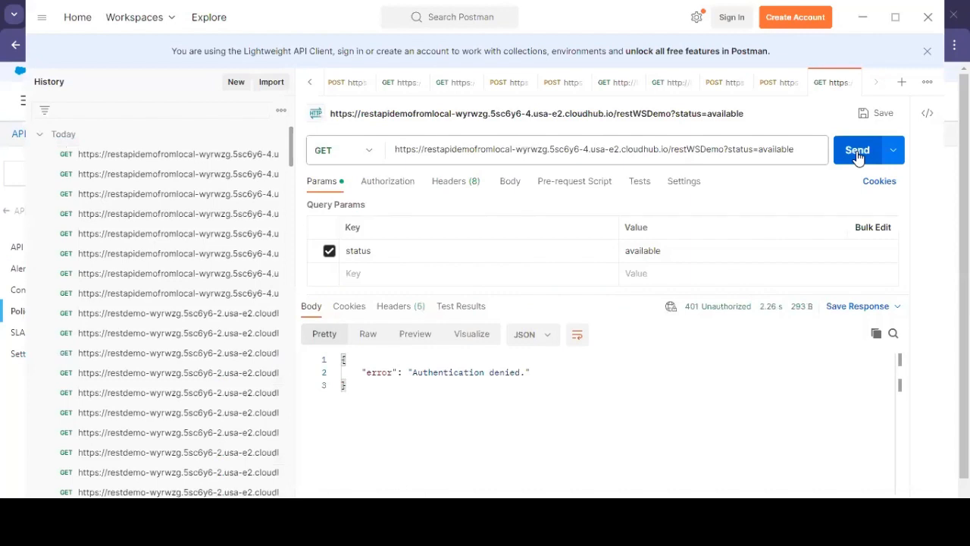
click(858, 157)
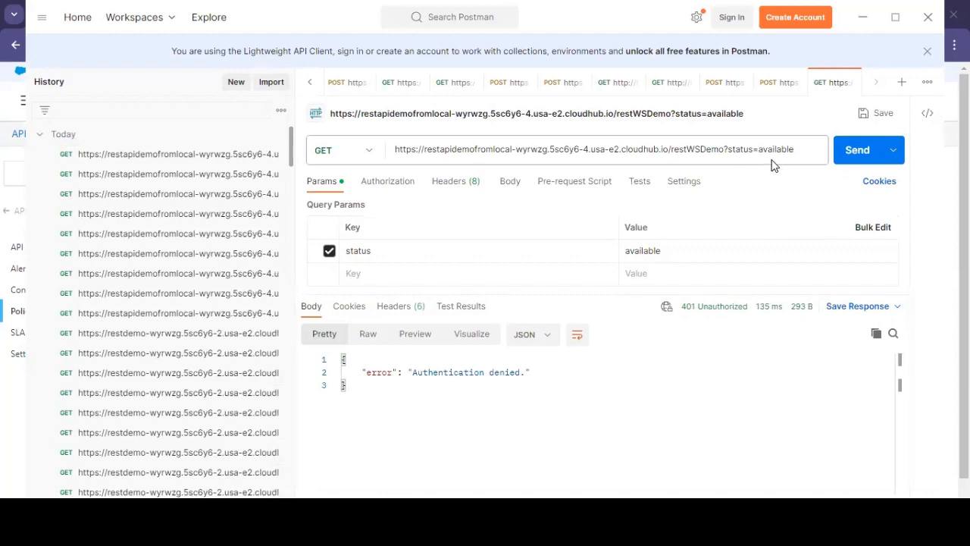
click(858, 154)
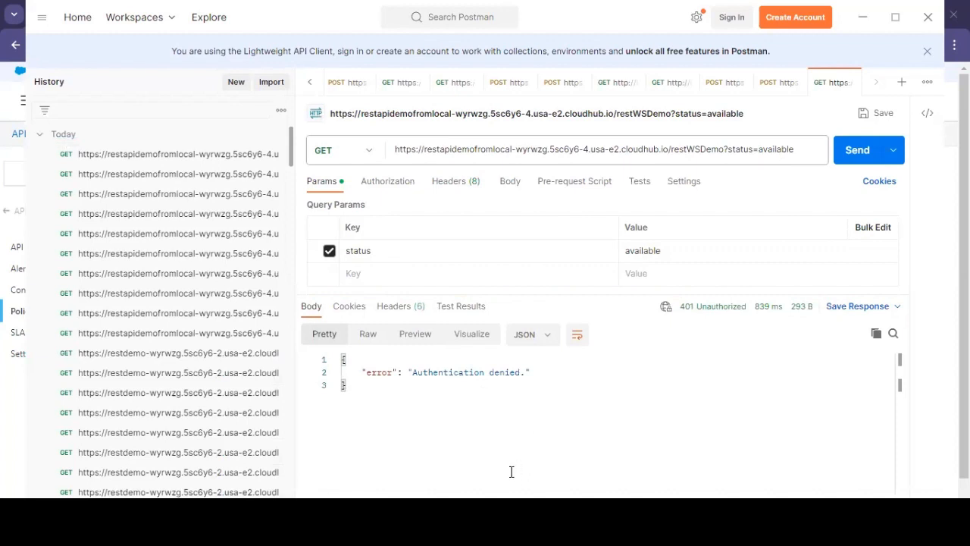
Step: Open the RestAPIDemo asset page in Exchange
key(alt+Tab)
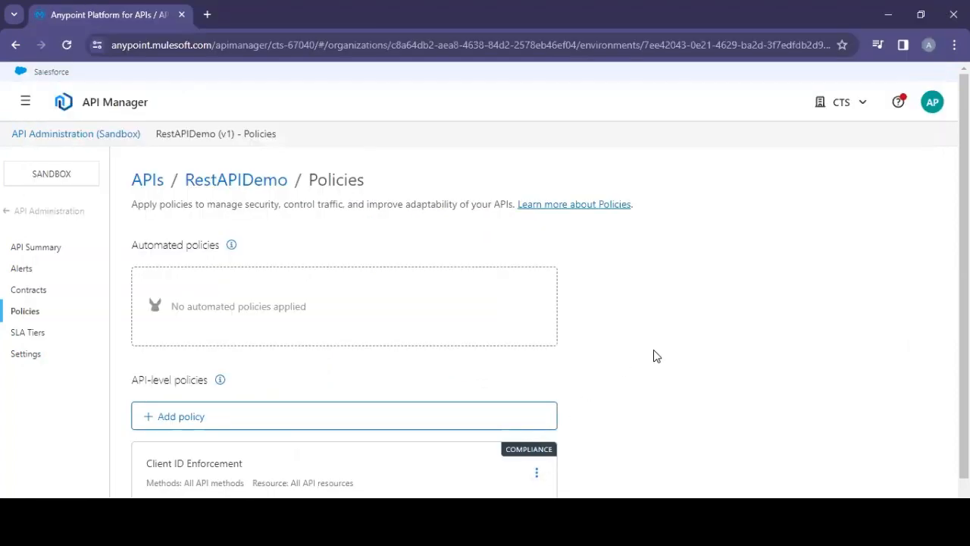
click(25, 102)
scroll(102, 324, down, 2)
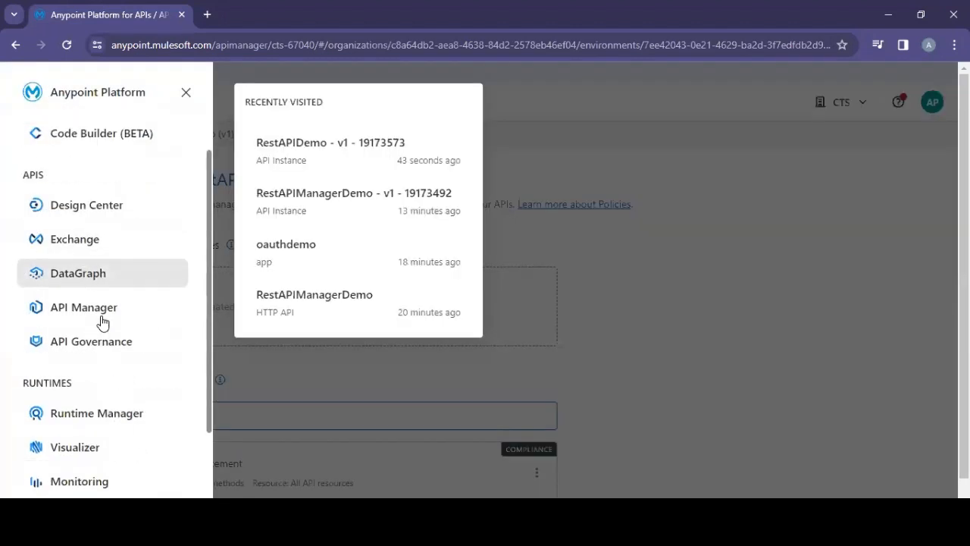
scroll(101, 323, down, 1)
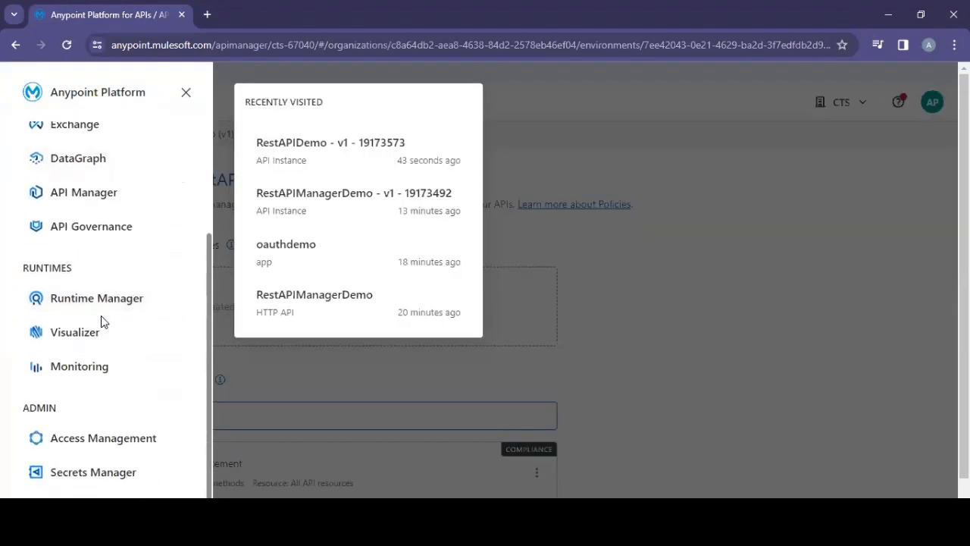
scroll(126, 344, up, 2)
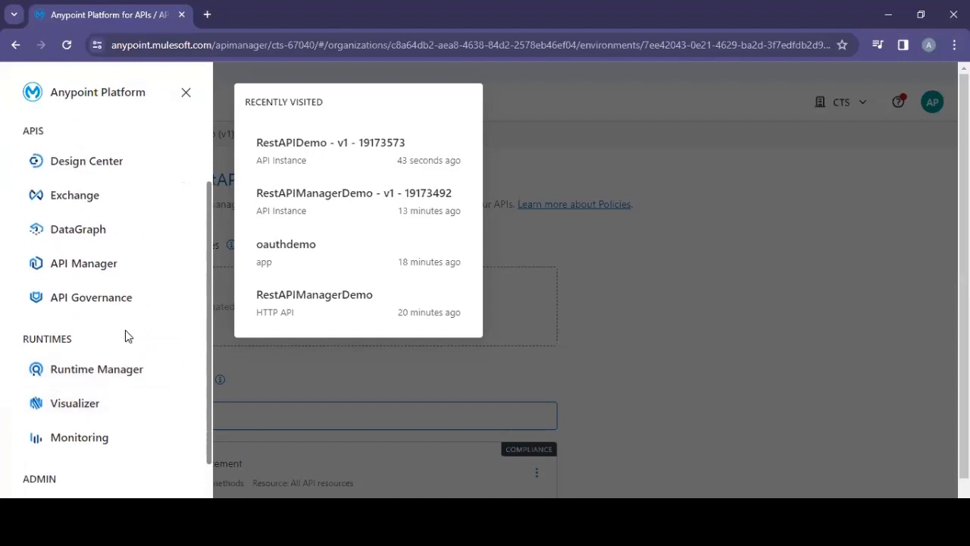
click(79, 269)
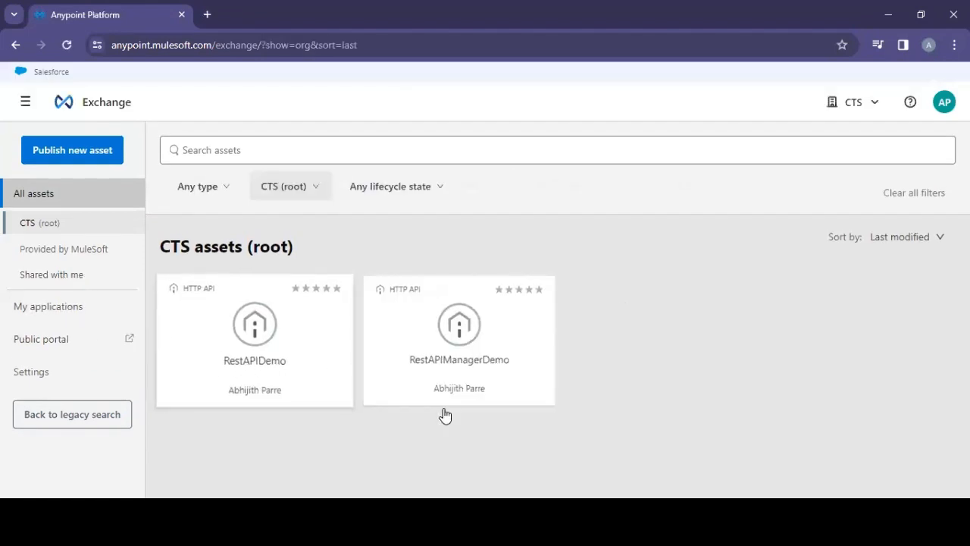
click(276, 346)
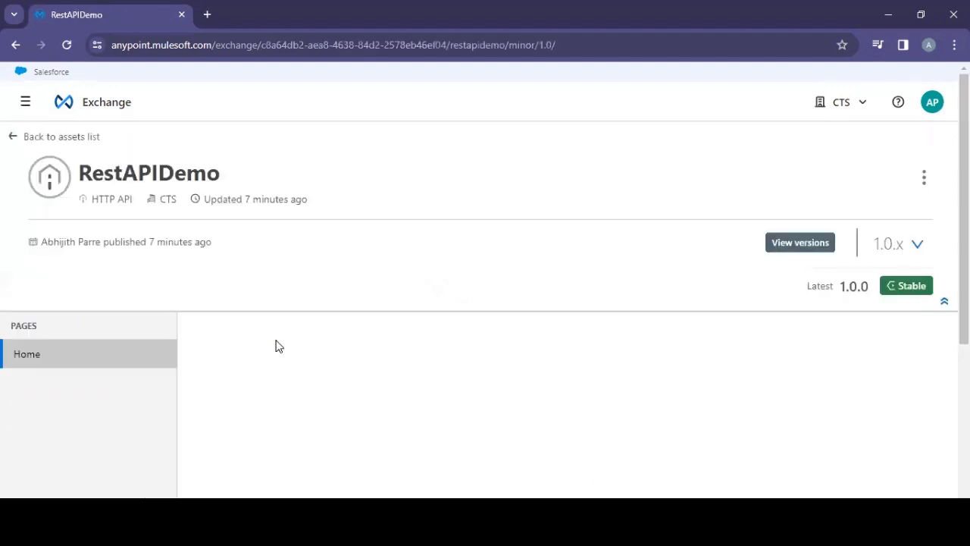
scroll(550, 267, down, 2)
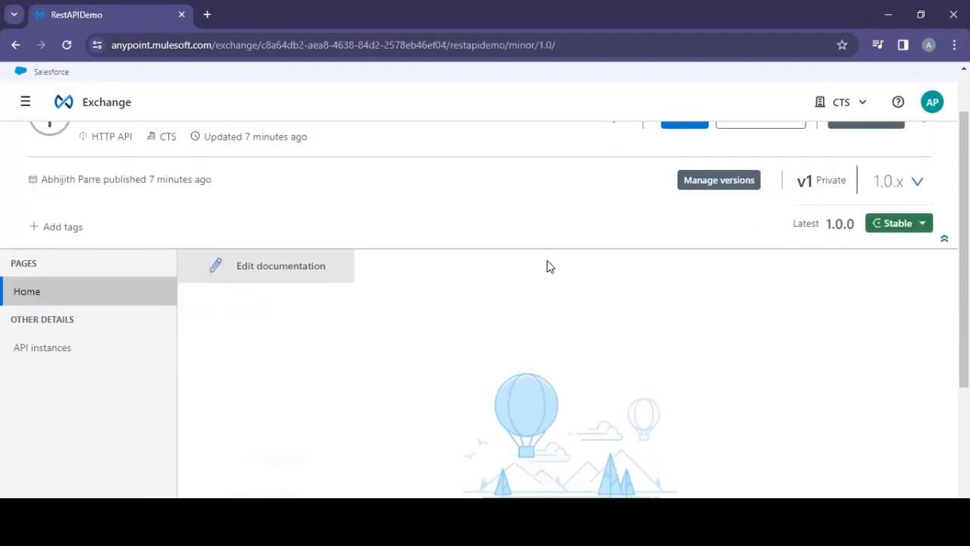
scroll(690, 295, up, 1)
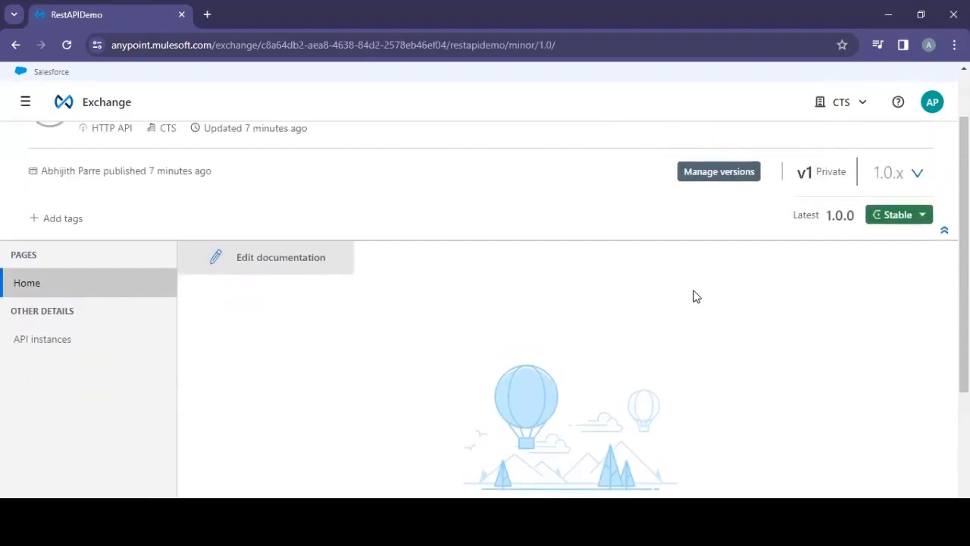
scroll(935, 258, up, 1)
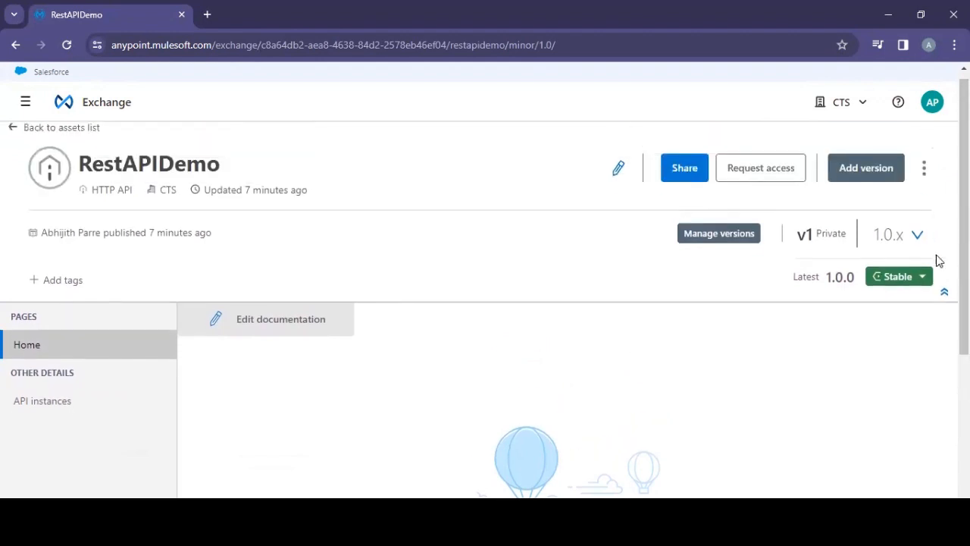
Step: Open the Request access dialog for RestAPIDemo and expand the API instance list
click(925, 177)
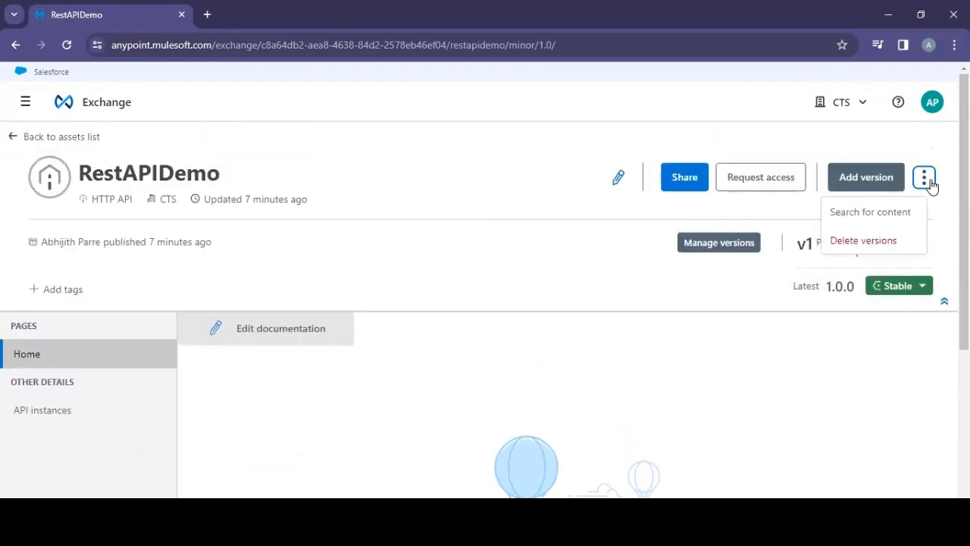
click(754, 182)
click(595, 251)
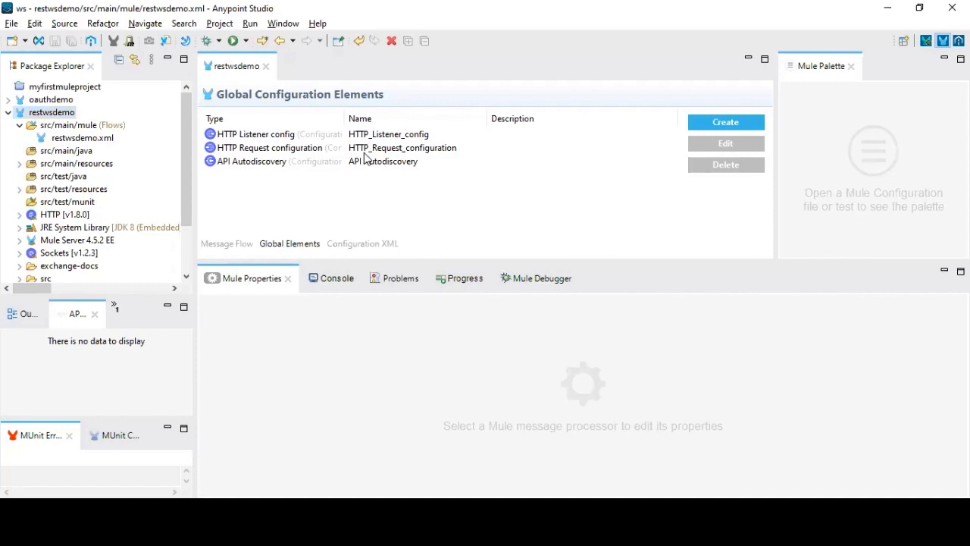
Step: In Anypoint Studio, open the API Autodiscovery global element to check its API Id, then close it
click(361, 160)
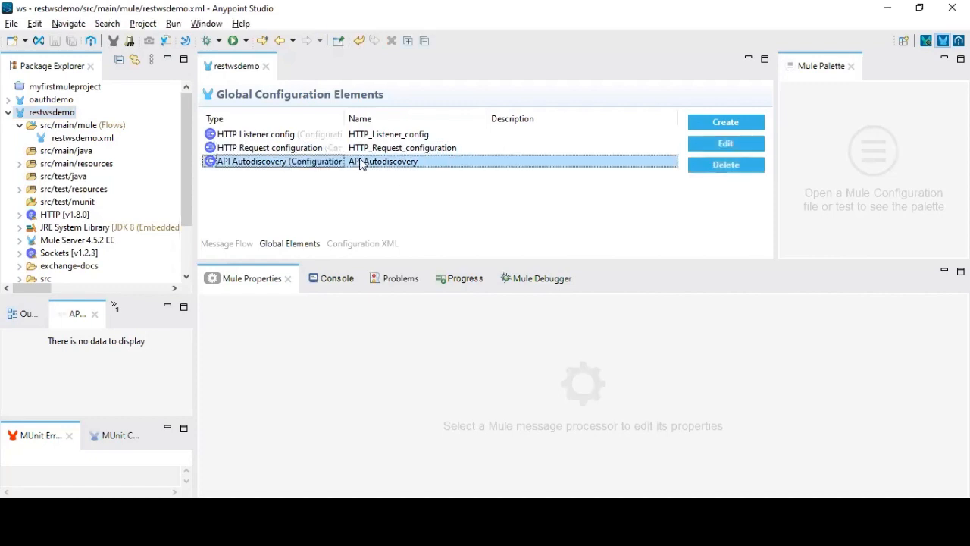
click(724, 143)
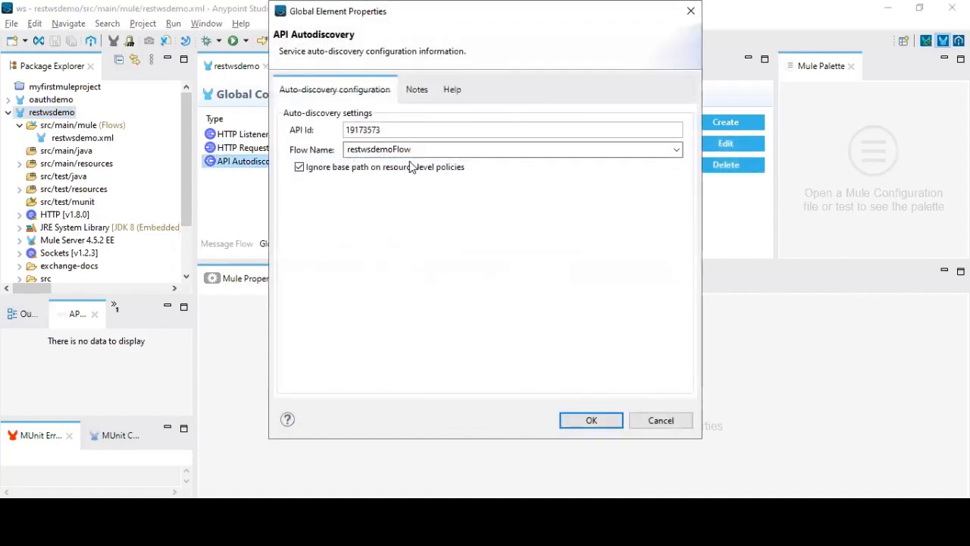
click(665, 413)
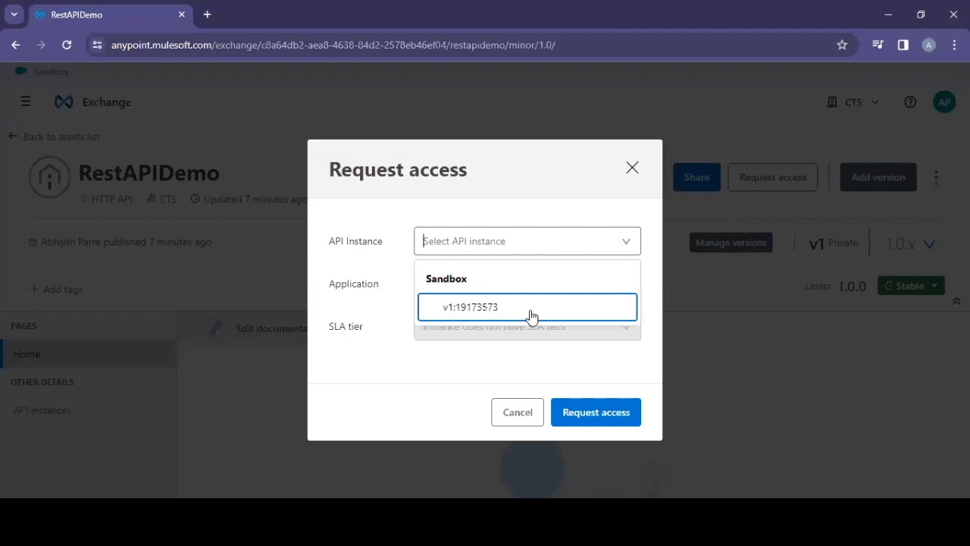
Step: Back in Exchange, select API instance v1:19173573 in the Request access dialog
click(606, 411)
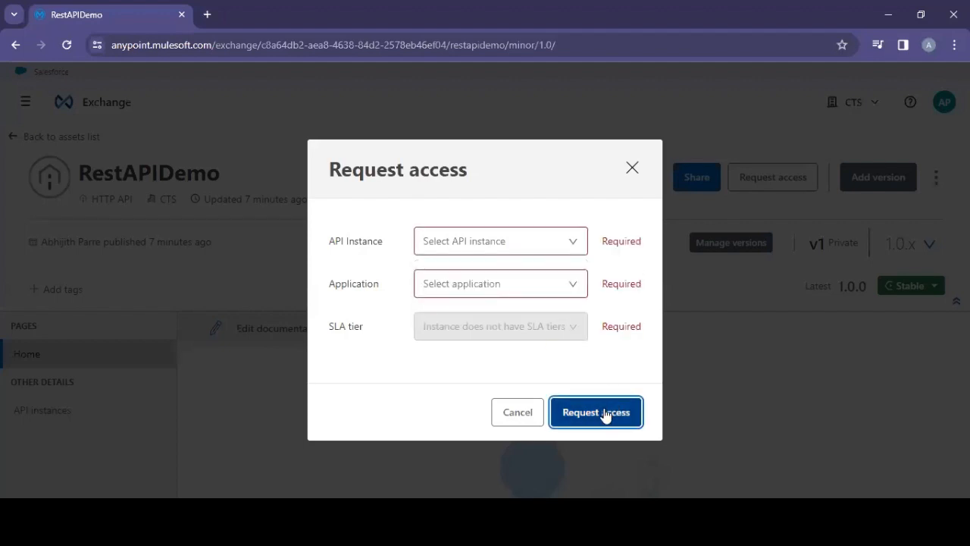
click(577, 247)
click(520, 307)
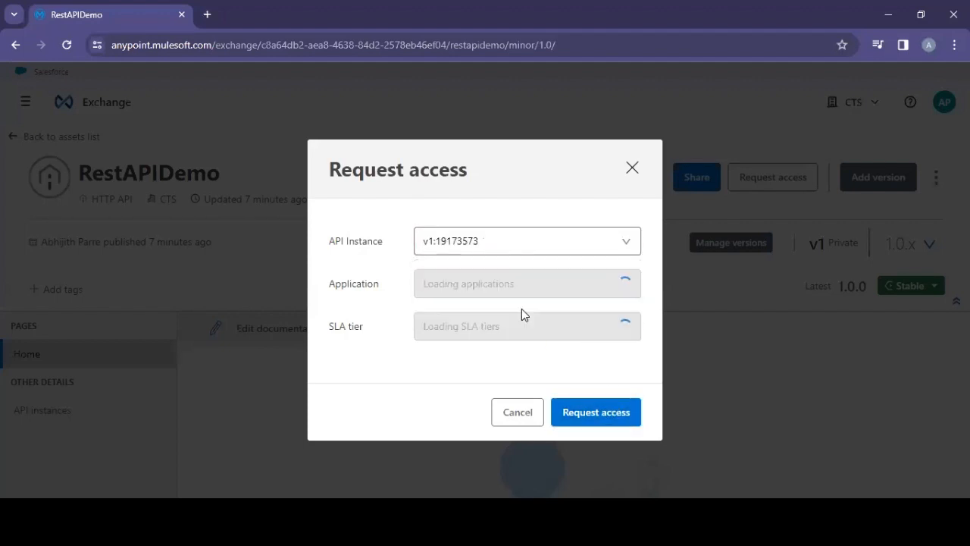
Step: Create a new application named RestAPIDemotest from the application selector
click(615, 296)
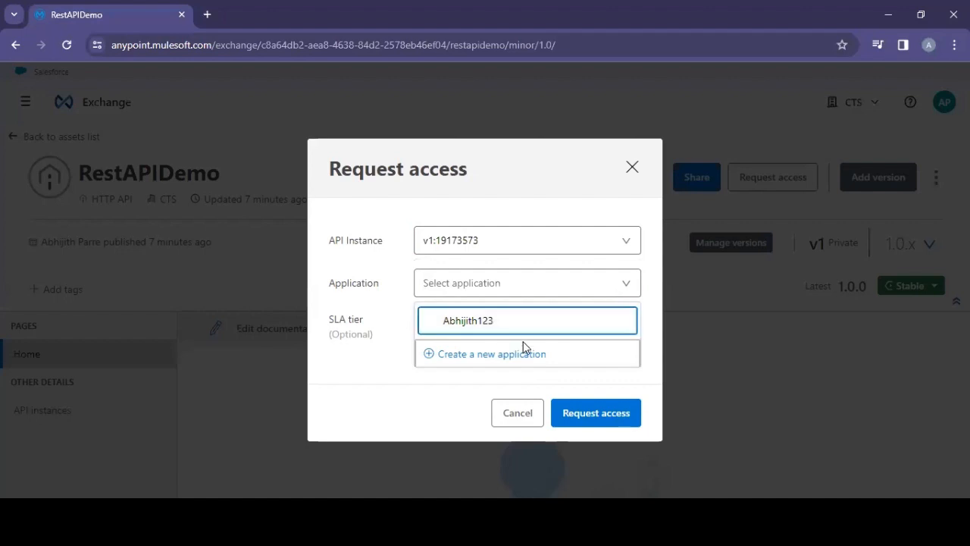
click(509, 364)
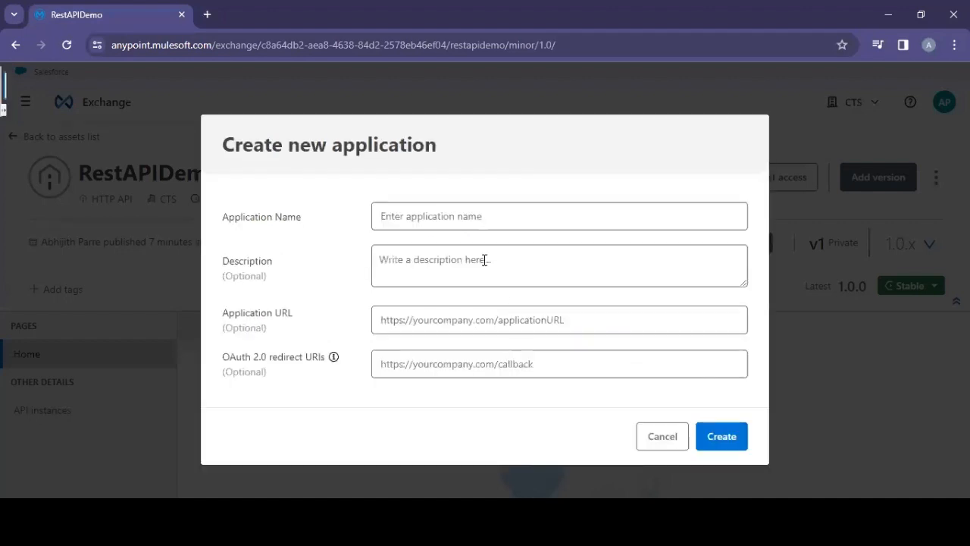
click(430, 216)
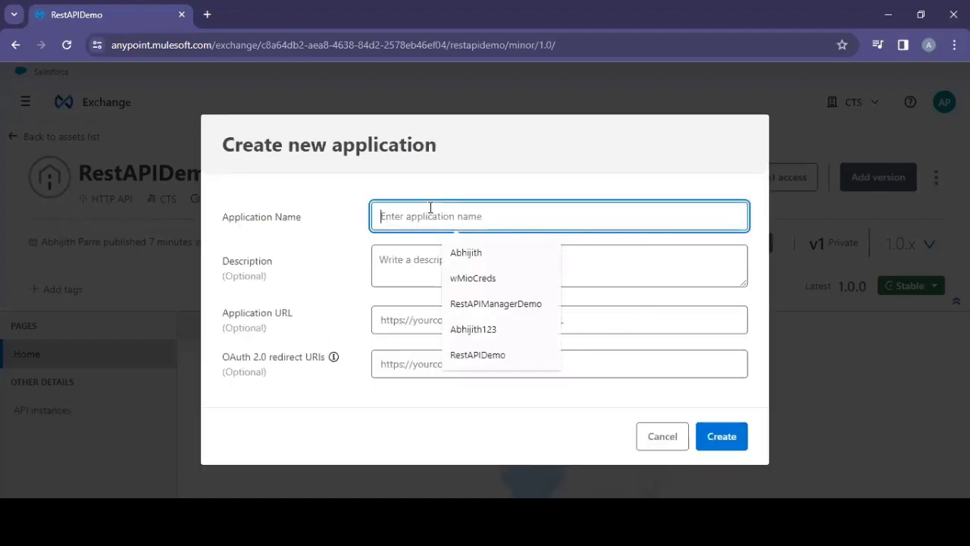
text(rest)
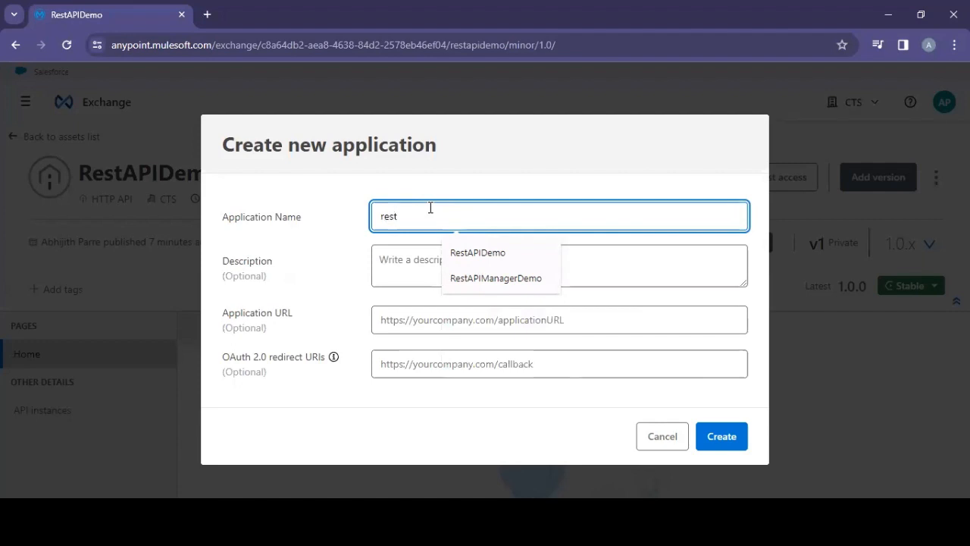
click(517, 256)
text(test)
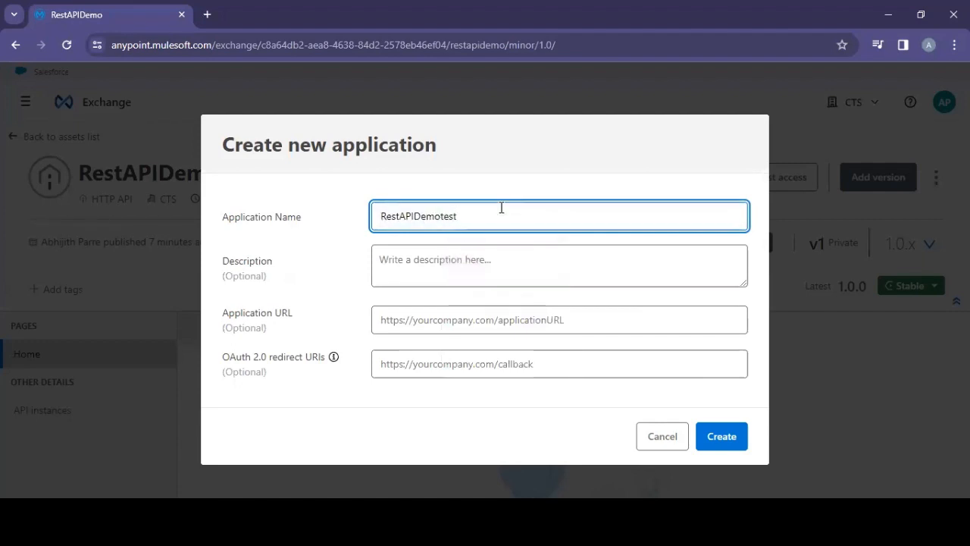
click(724, 437)
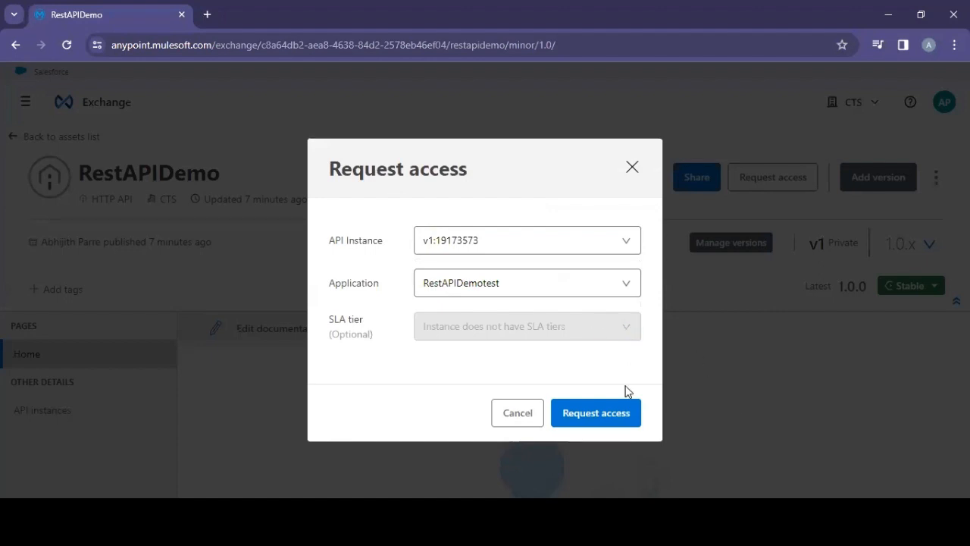
Step: Submit the access request and copy the generated client ID
click(605, 414)
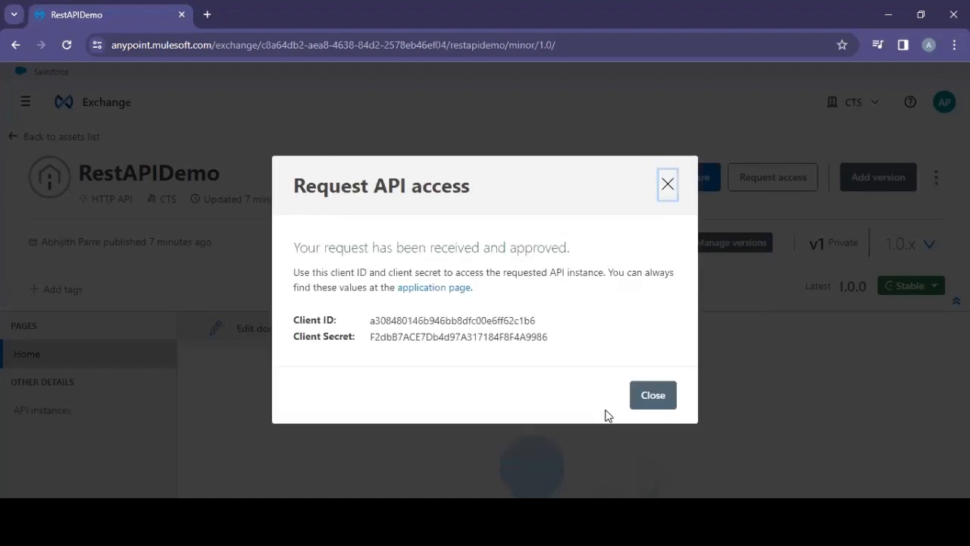
mouse_move(589, 336)
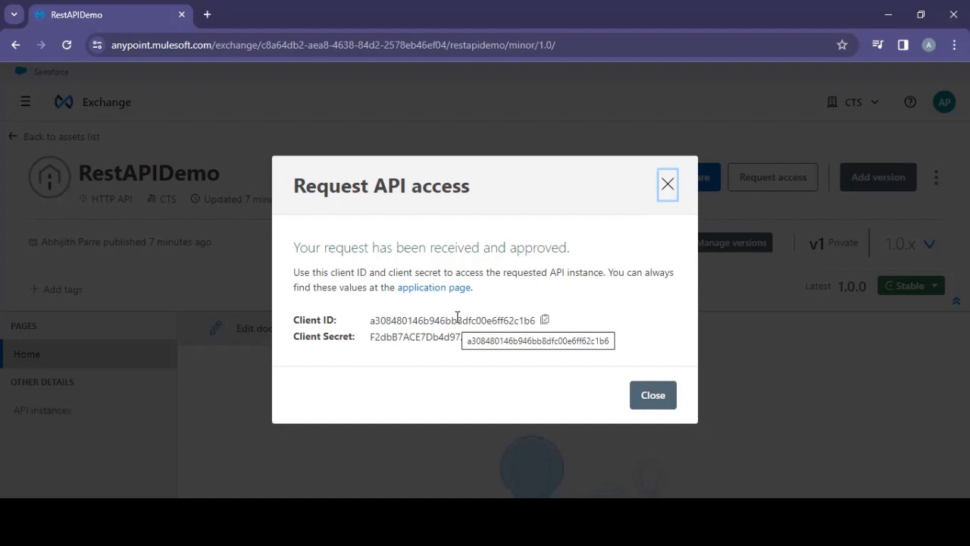
click(545, 320)
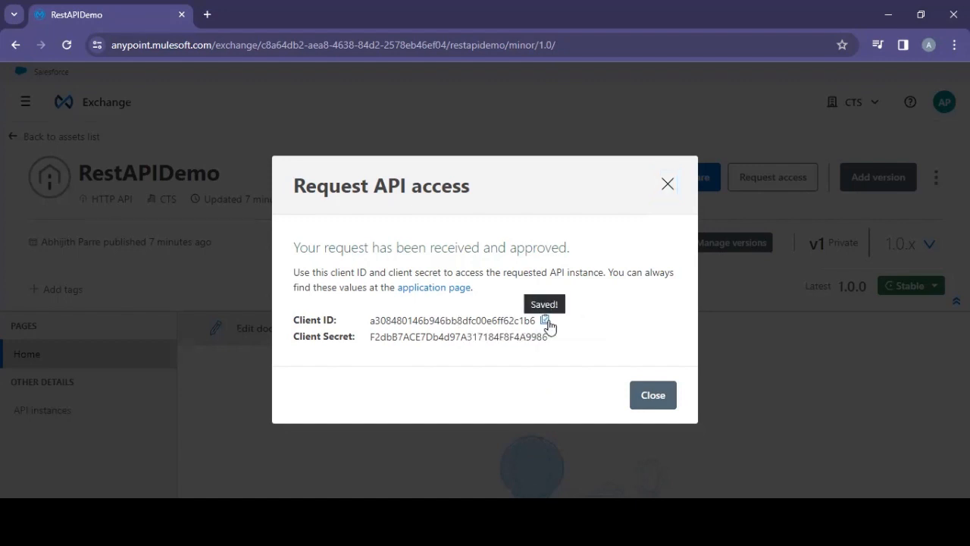
Step: Paste the client ID into the client_id header of the GET request in Postman
key(alt+Tab)
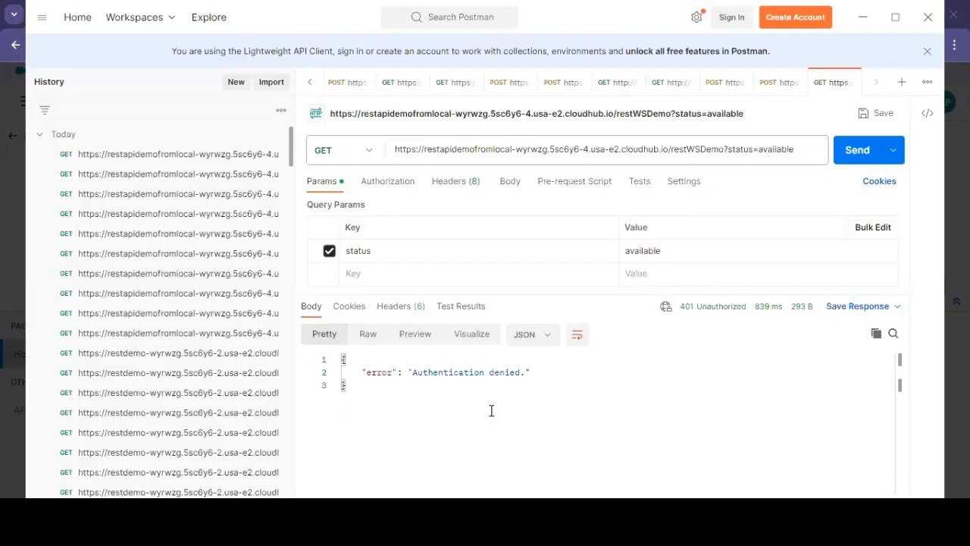
click(451, 185)
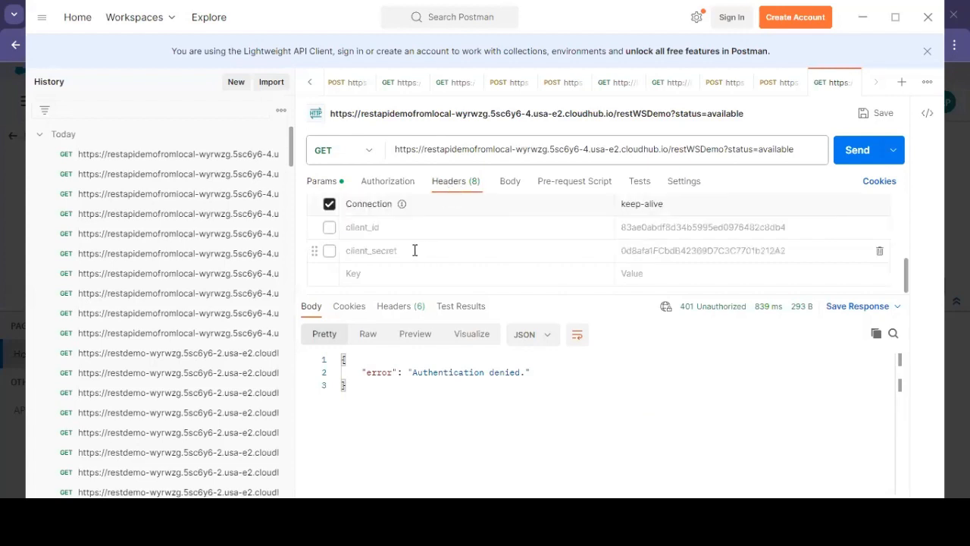
double_click(693, 230)
key(ctrl+v)
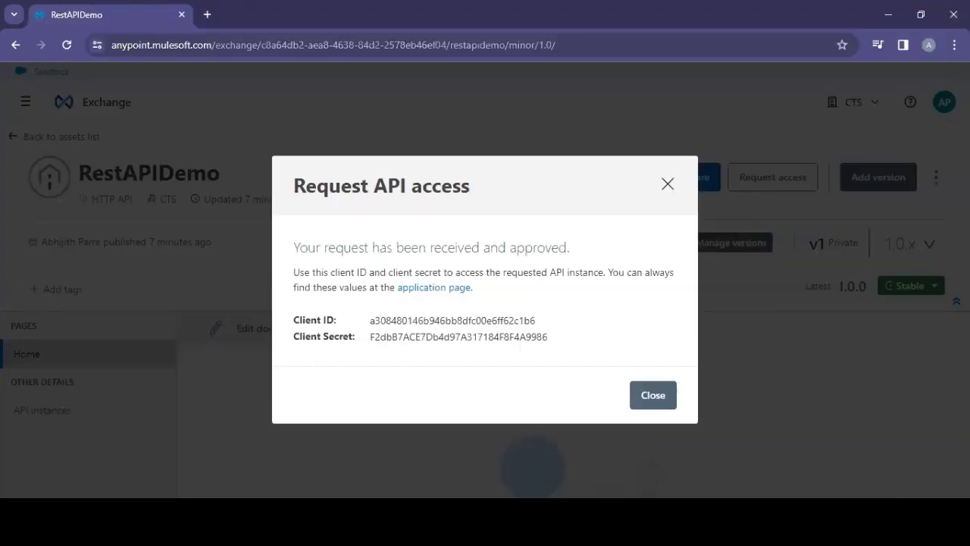
Step: Copy the client secret from Exchange, paste it into the enabled client_secret header, and send the GET request
key(alt+Tab)
double_click(494, 336)
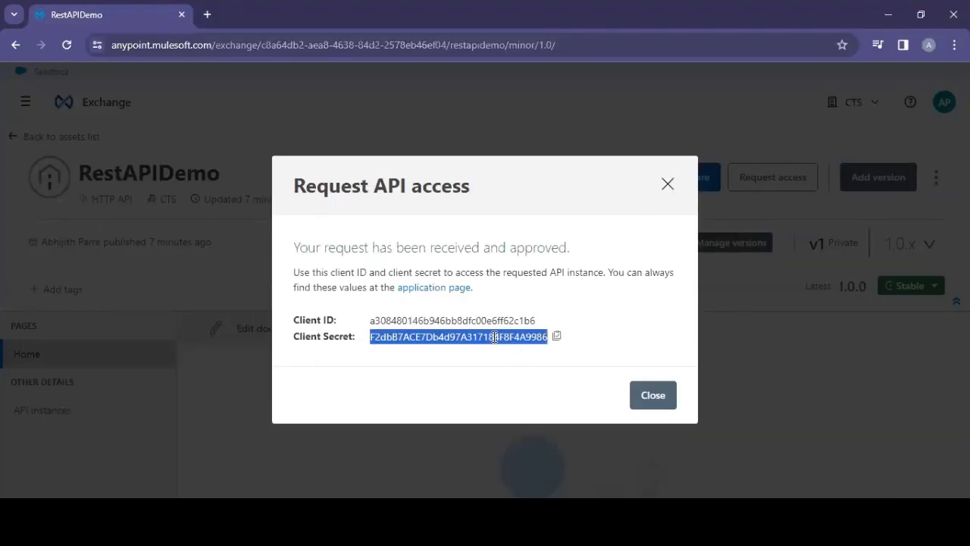
key(alt+Tab)
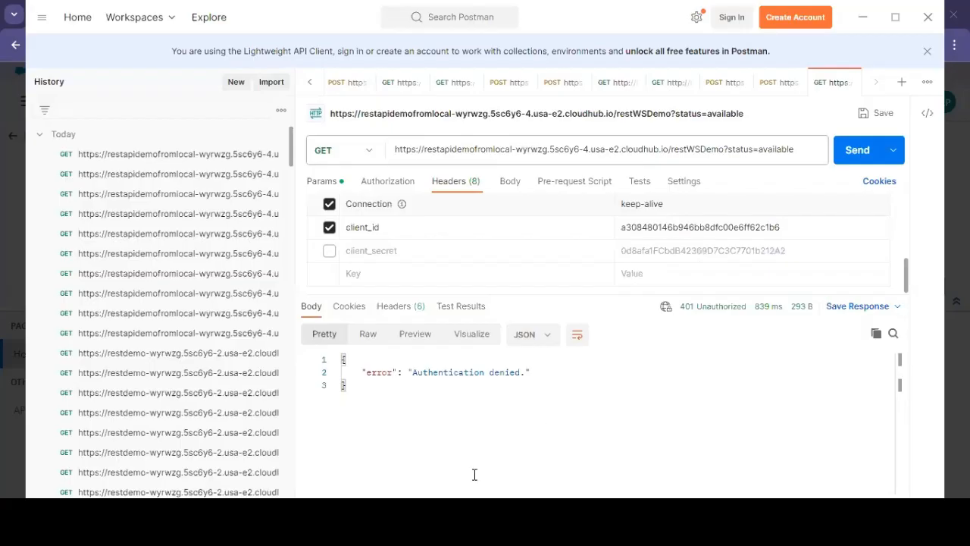
double_click(660, 250)
key(ctrl+v)
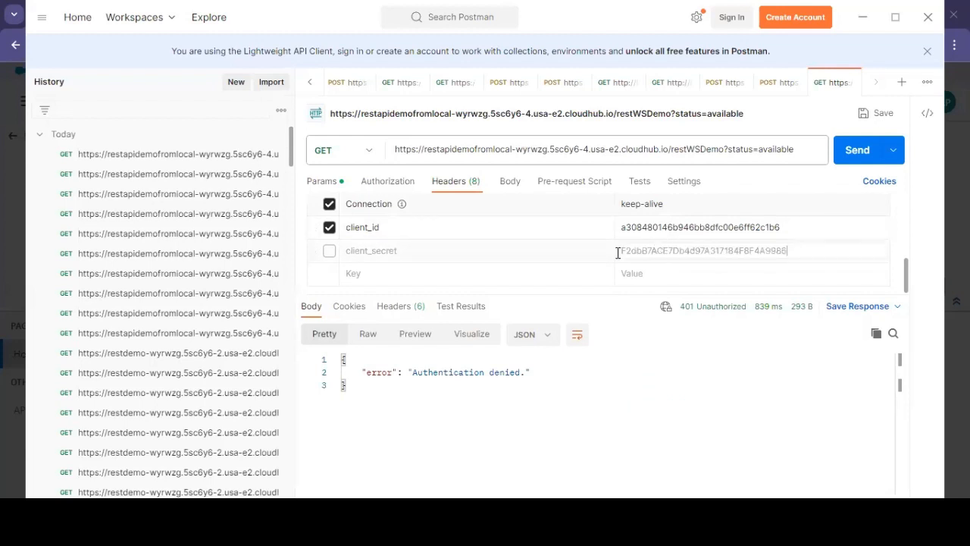
click(329, 250)
click(859, 152)
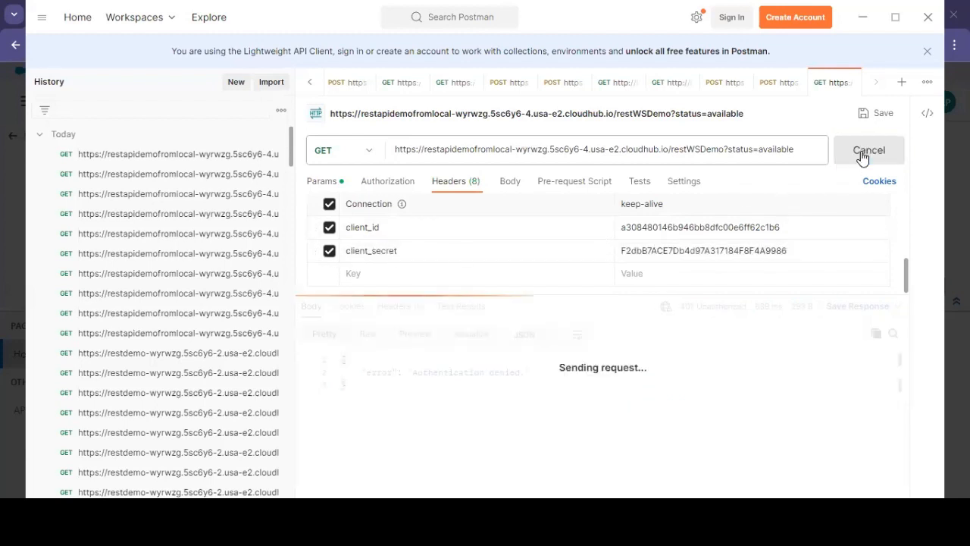
Step: Test an invalid client ID by appending a character, sending, removing it, and resending the request
click(808, 223)
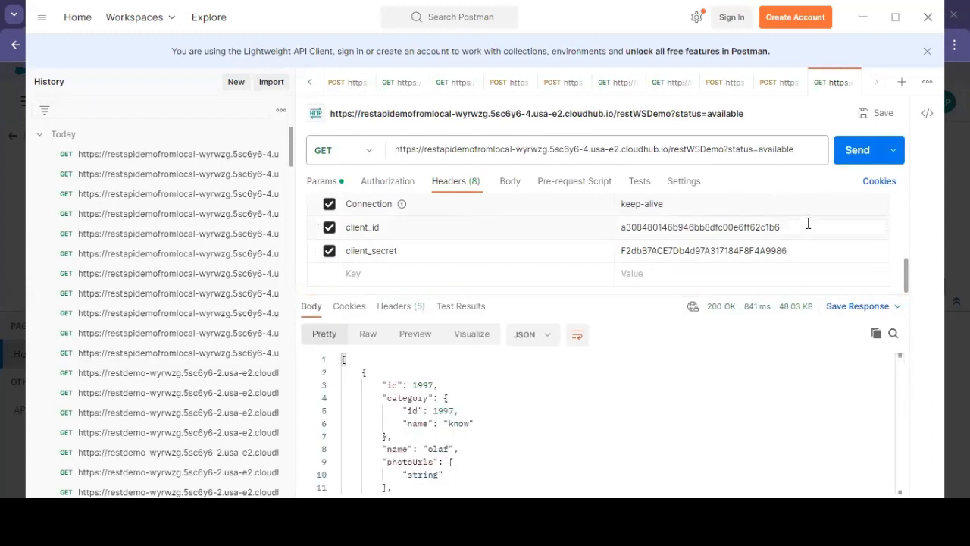
text(g)
click(860, 149)
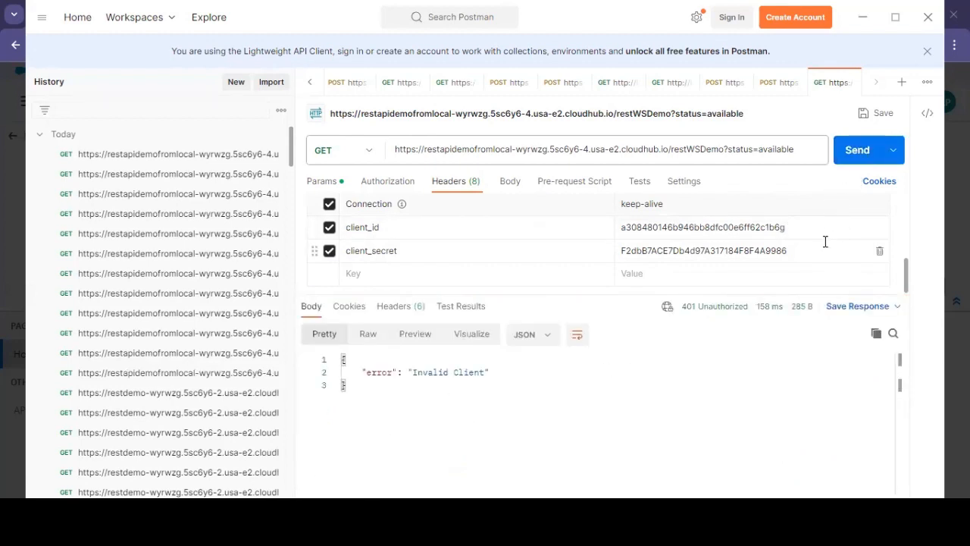
key(BackSpace)
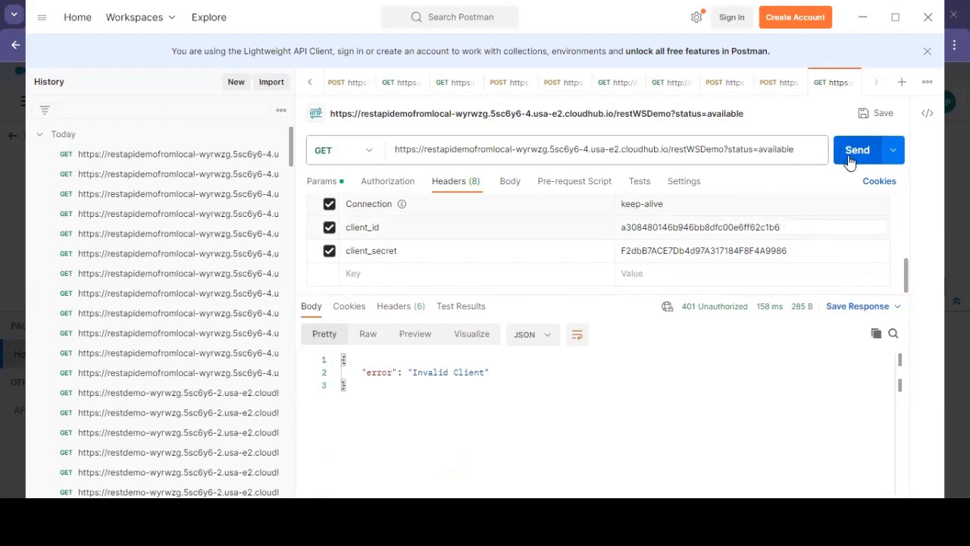
click(849, 160)
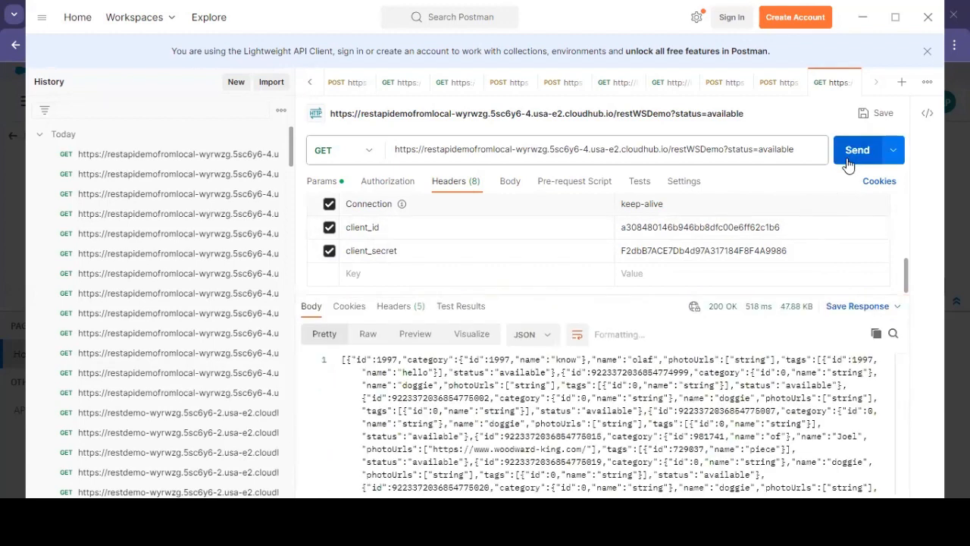